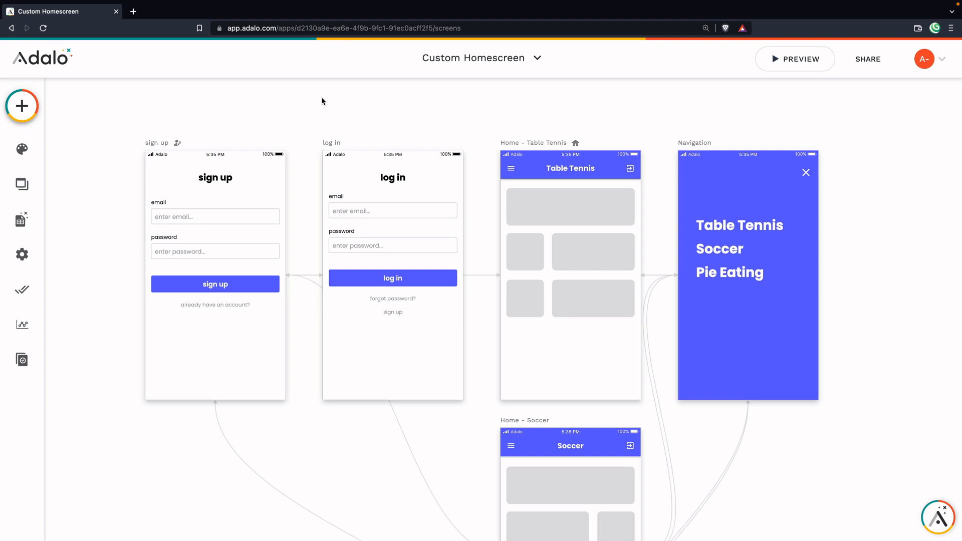
Step: Preview the app, open the Soccer and Pie Eating screens through its navigation menu, and reopen the preview to check the start screen
click(778, 69)
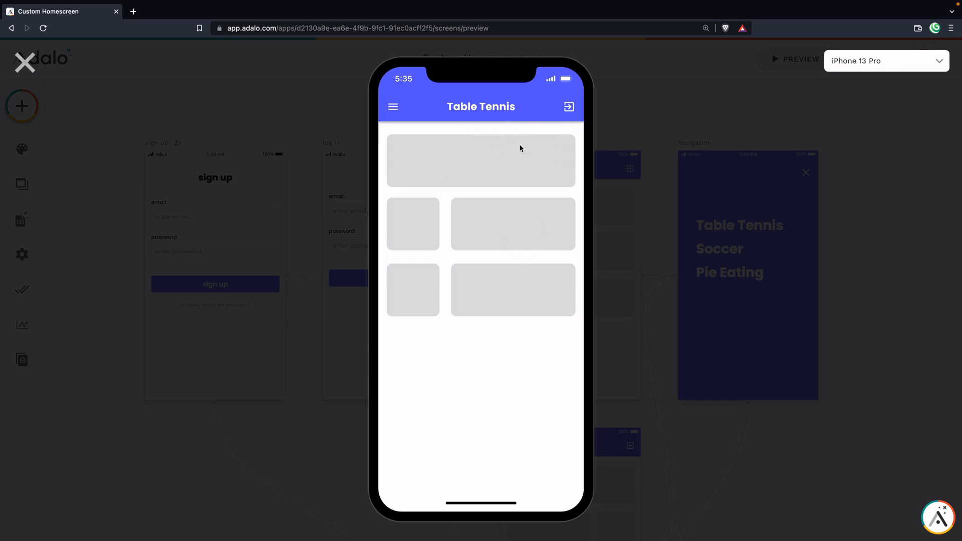
click(399, 109)
click(464, 226)
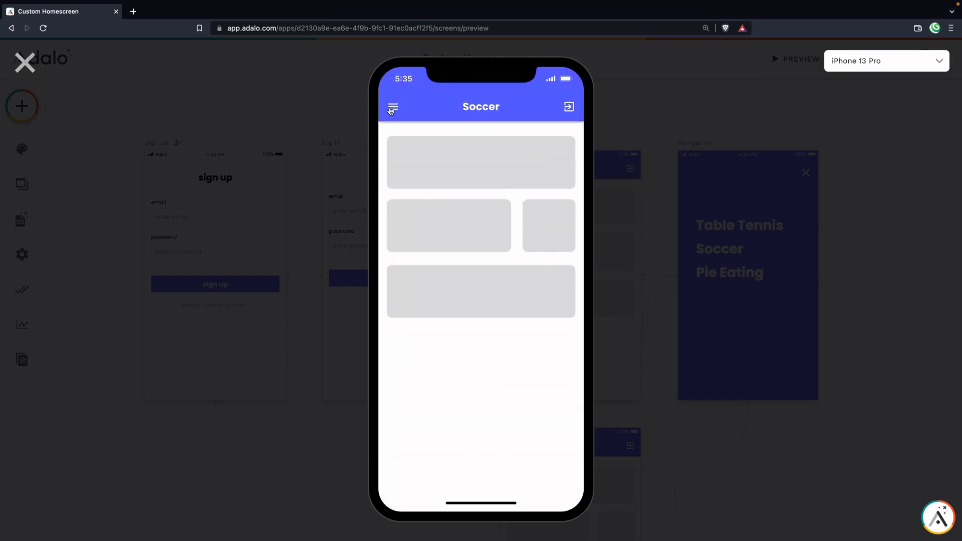
click(394, 107)
click(449, 263)
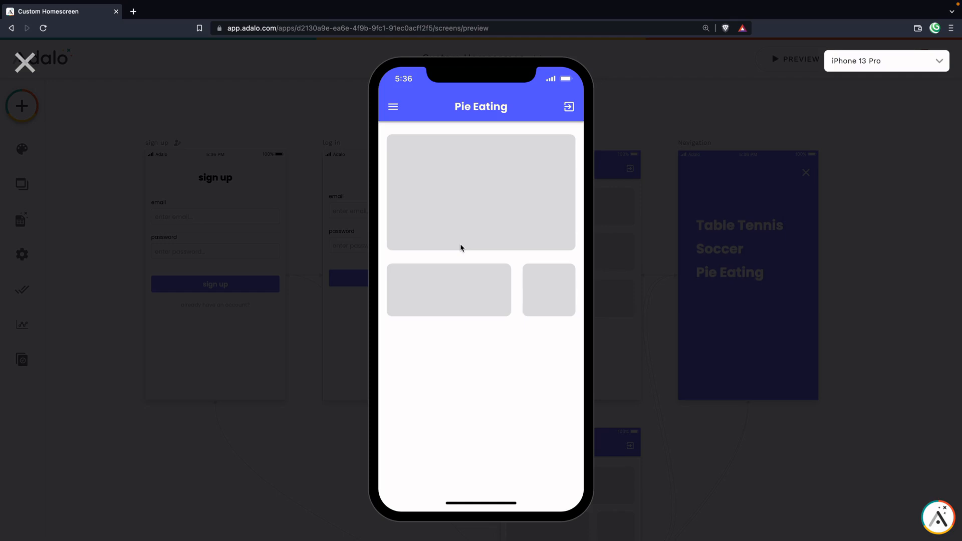
click(31, 64)
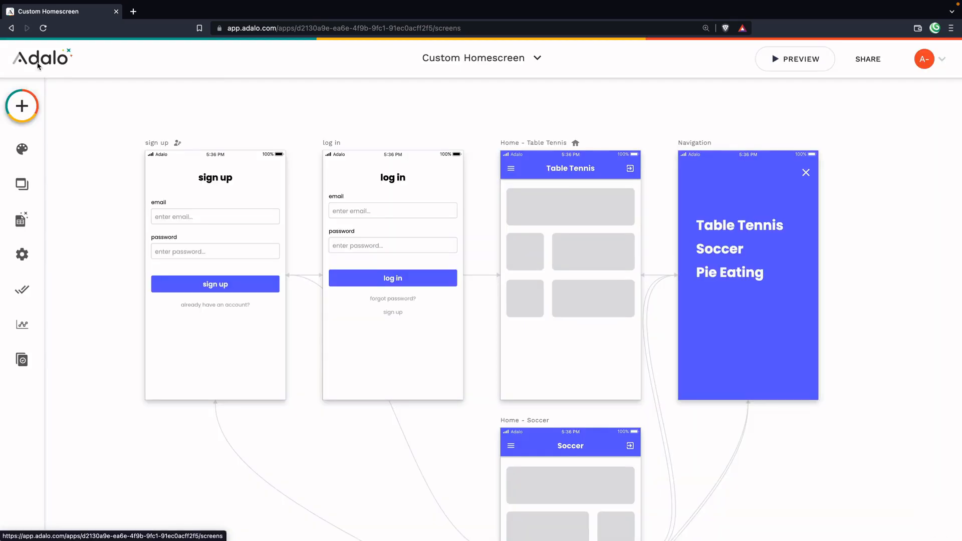
click(777, 59)
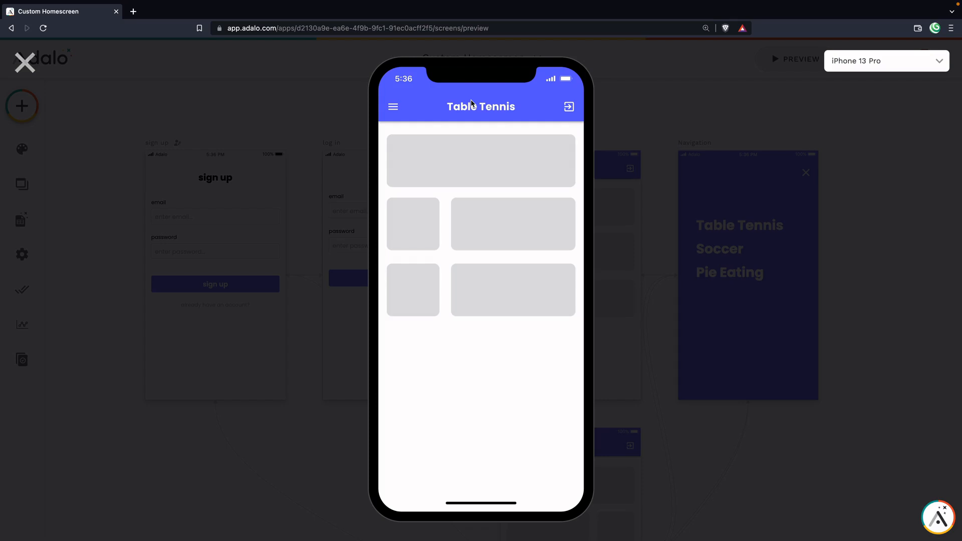
key(Escape)
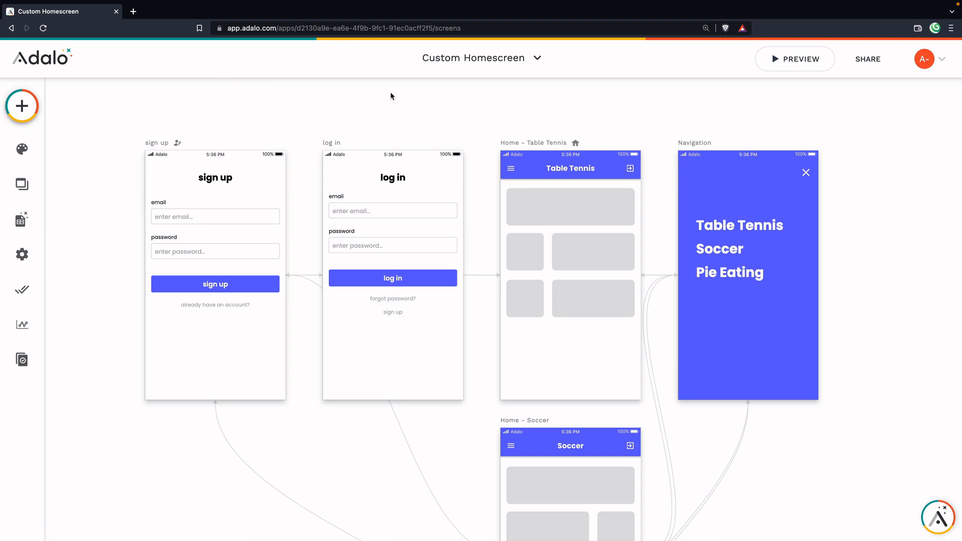
Step: Add a text property named Homescreen to the Users collection in the database
click(21, 219)
click(122, 181)
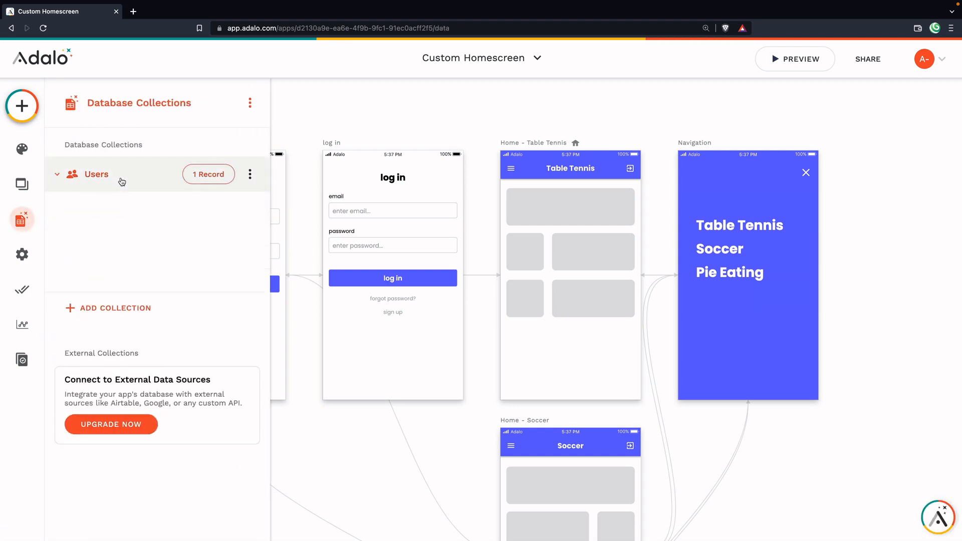
click(117, 340)
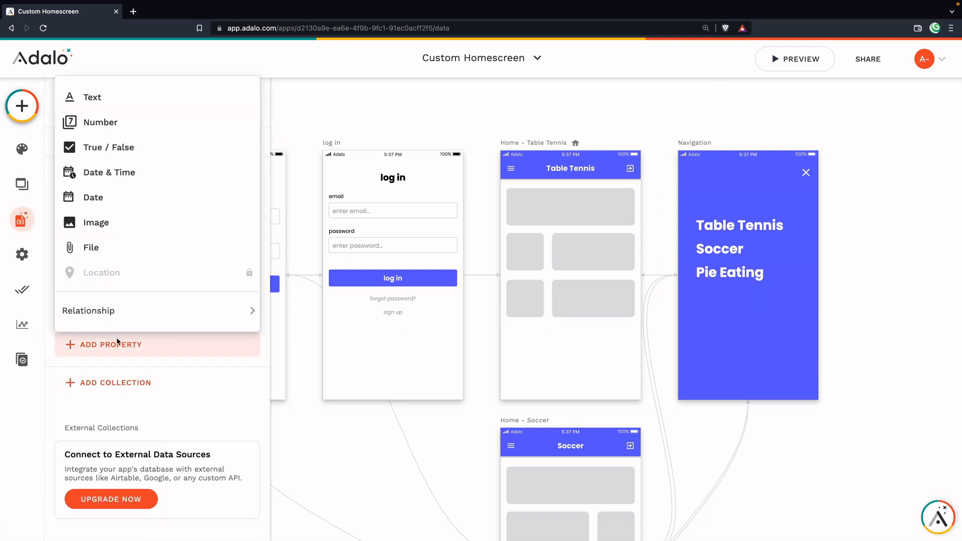
click(114, 103)
triple_click(118, 442)
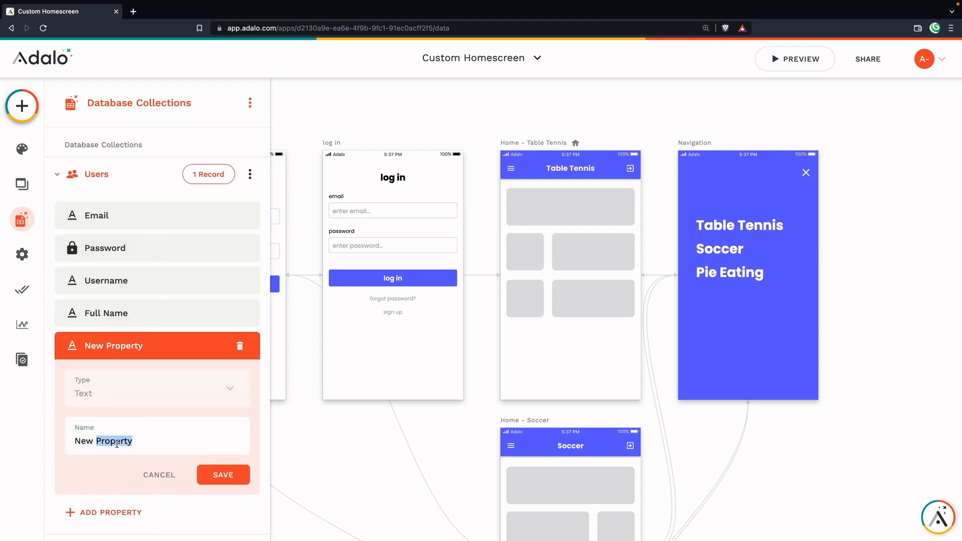
text(Homescreen)
click(241, 481)
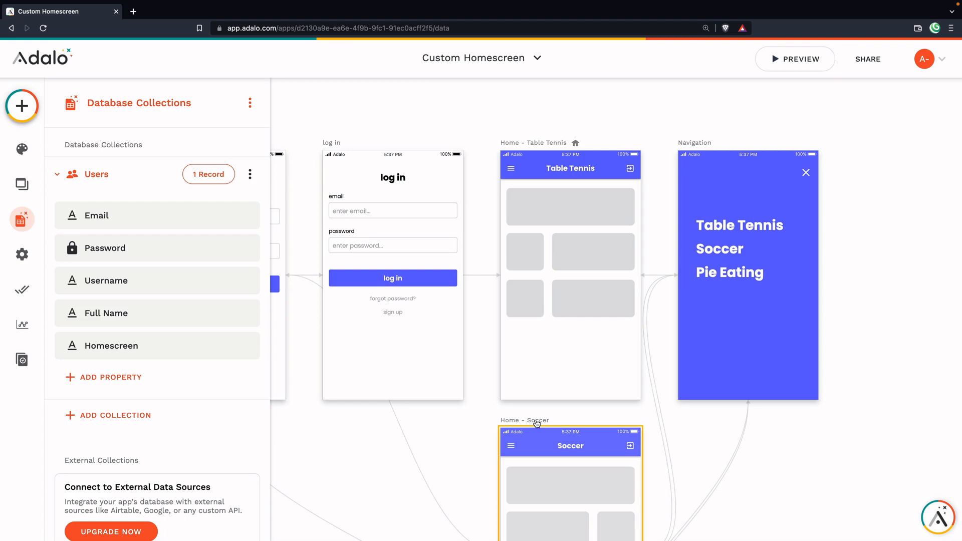
Step: Delete the Request Notification Permission action that runs when a user visits the Home - Table Tennis screen
click(527, 144)
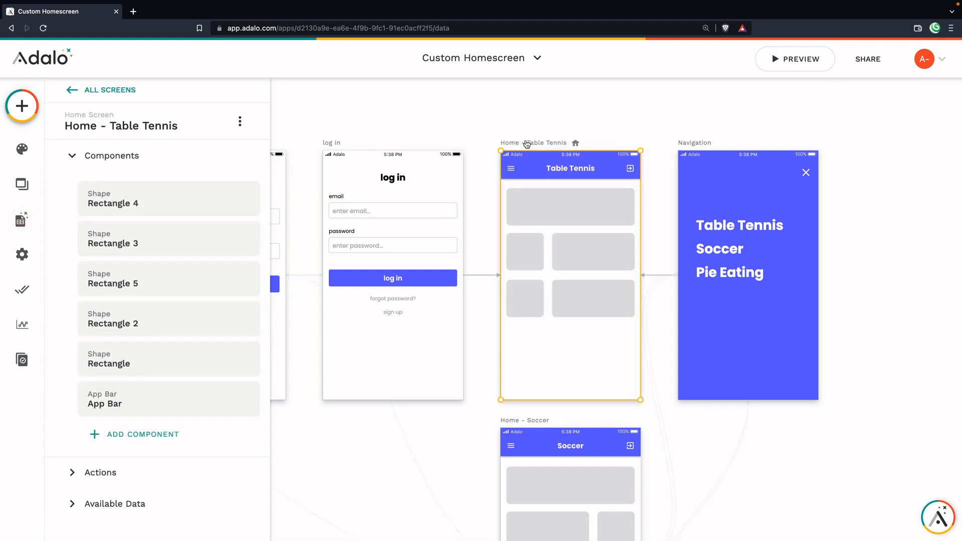
click(149, 471)
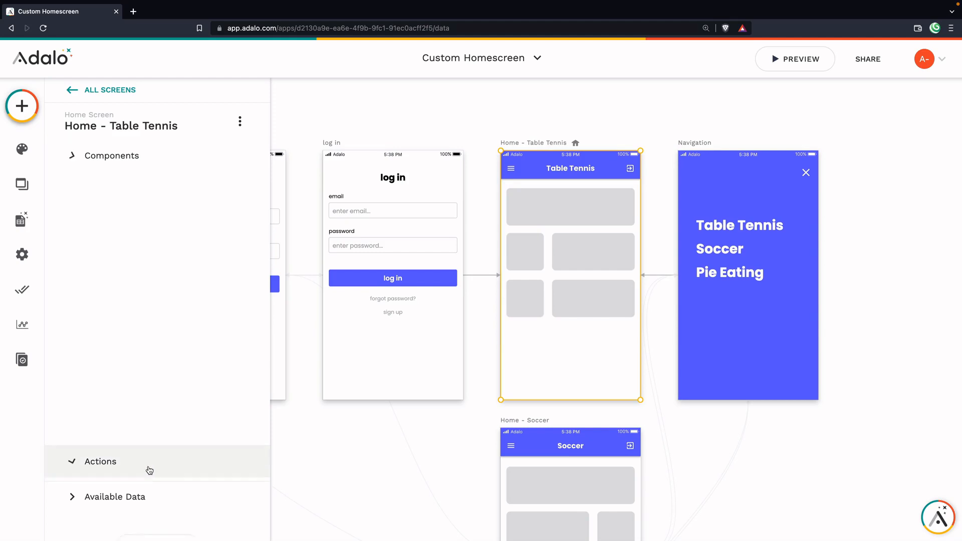
click(122, 277)
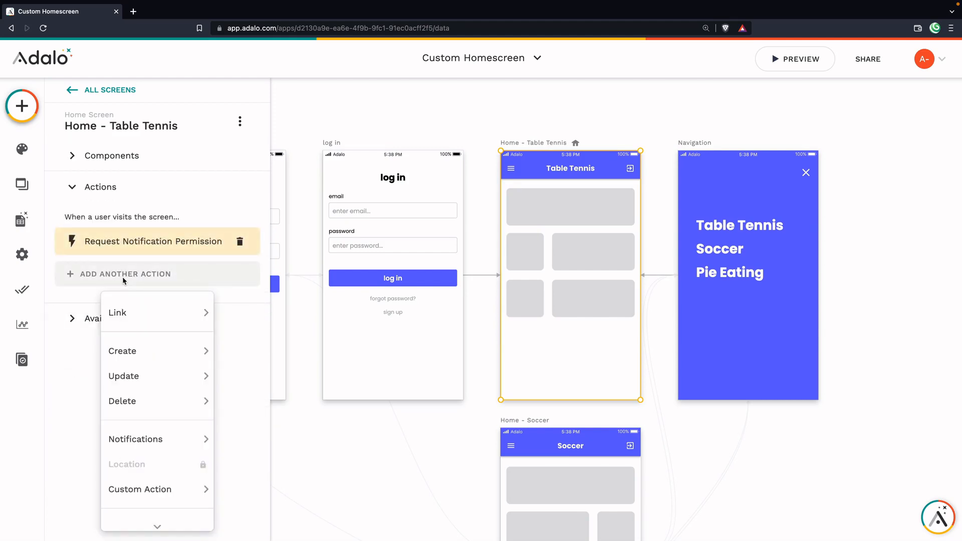
click(240, 241)
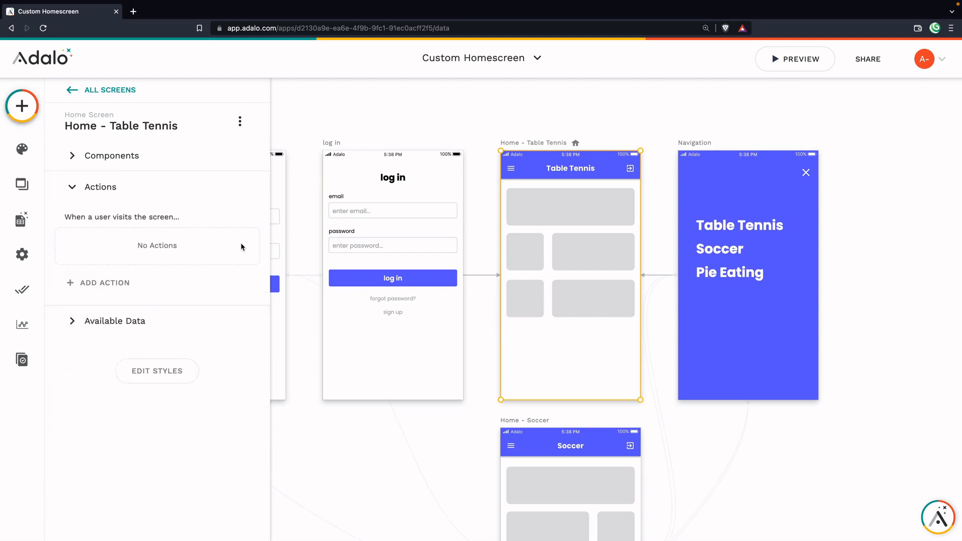
Step: Add a visit action to Home - Table Tennis that updates the Logged In User's Homescreen to "table tennis"
click(139, 276)
mouse_move(175, 386)
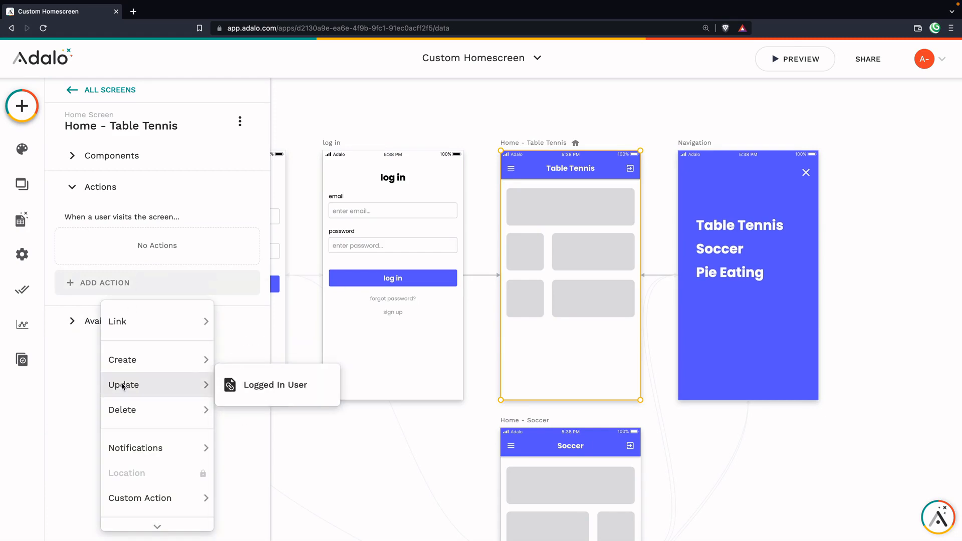
click(273, 387)
scroll(189, 373, down, 3)
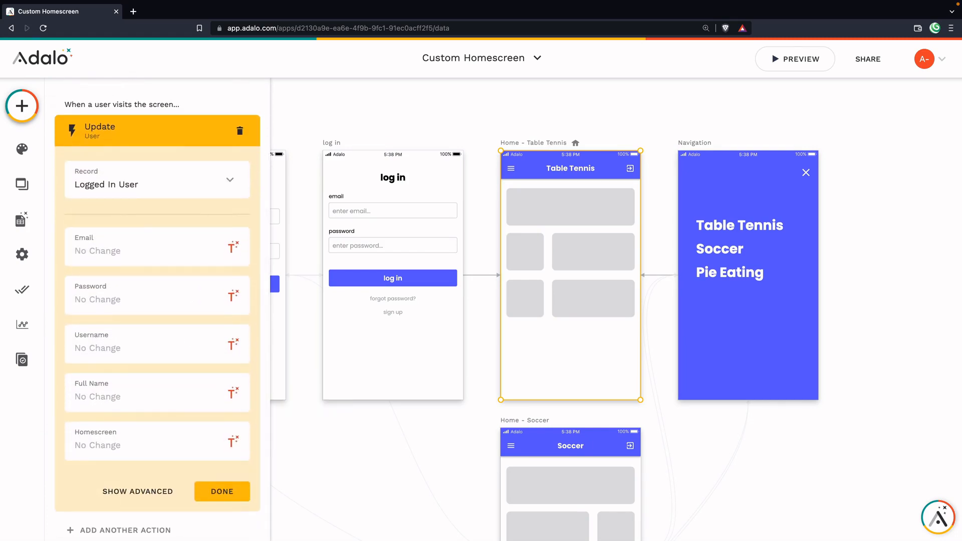
text(table tennis)
click(201, 491)
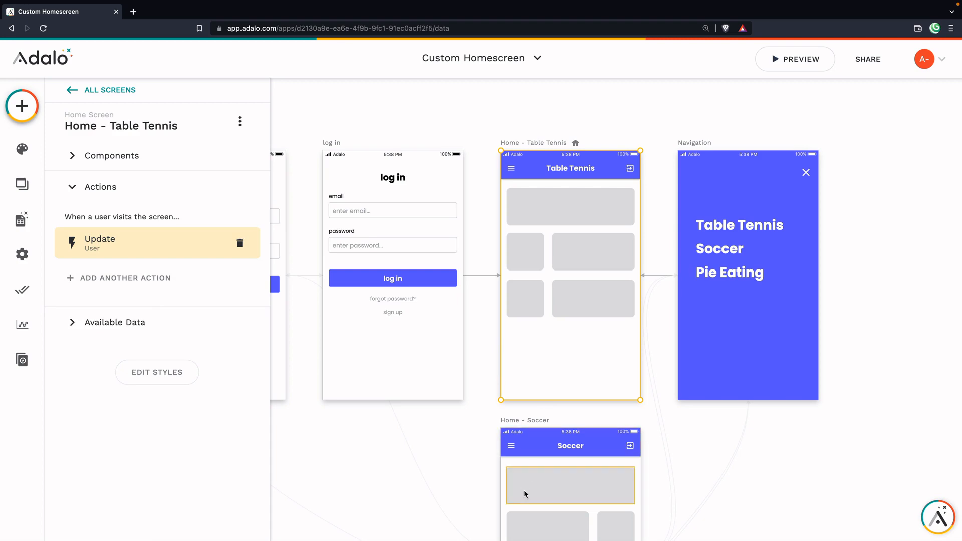
click(702, 428)
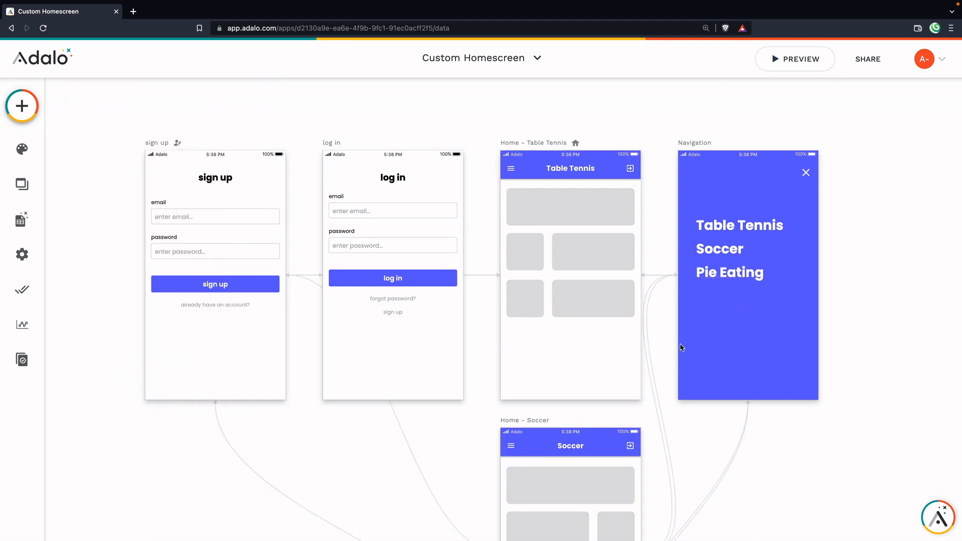
Step: Delete the existing action that runs when a user visits the Home - Soccer screen
scroll(682, 348, down, 5)
click(531, 189)
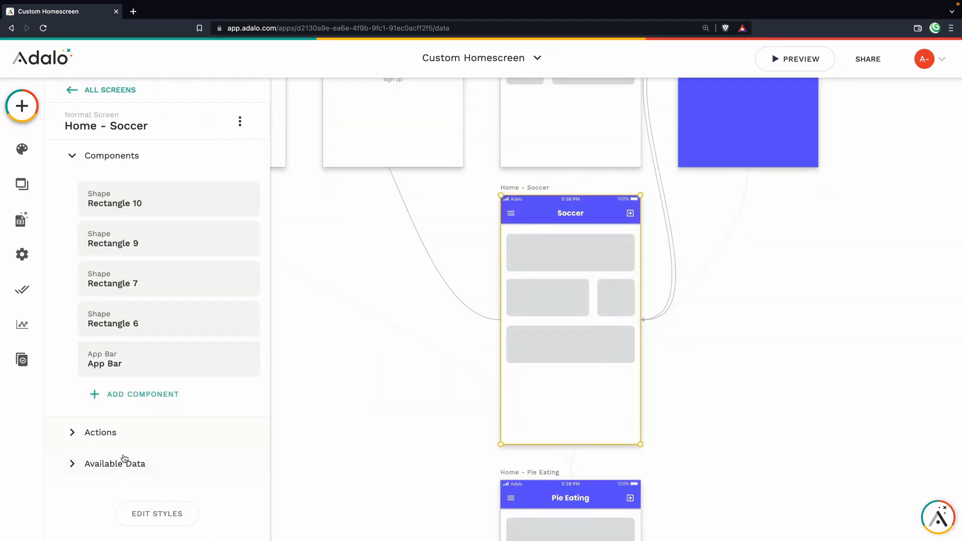
click(115, 436)
click(240, 241)
Step: Add a visit action to Home - Soccer that updates the Logged In User's Homescreen to "soccer"
click(150, 283)
mouse_move(163, 384)
click(265, 384)
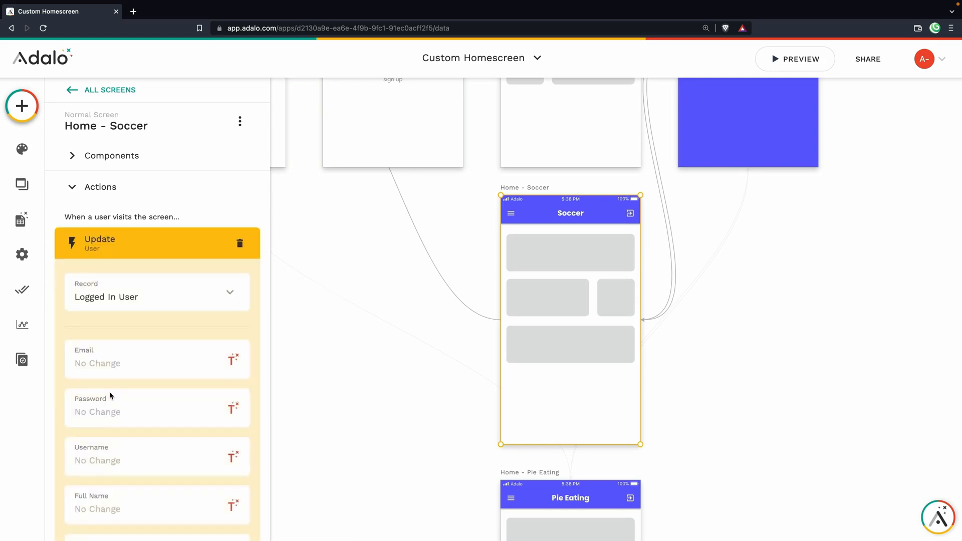
scroll(111, 396, down, 5)
click(100, 321)
text(soccer)
click(215, 366)
Step: Delete the existing action that runs when a user visits the Home - Pie Eating screen
scroll(356, 375, down, 3)
click(547, 316)
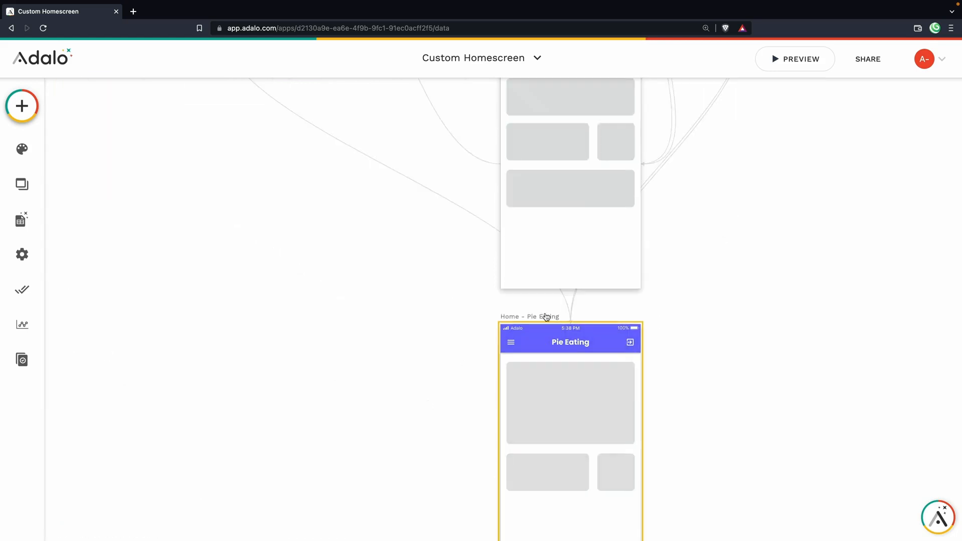
click(130, 395)
click(240, 241)
Step: Add a visit action to Home - Pie Eating that updates the Logged In User's Homescreen to "pie eating"
click(125, 282)
mouse_move(161, 385)
click(266, 385)
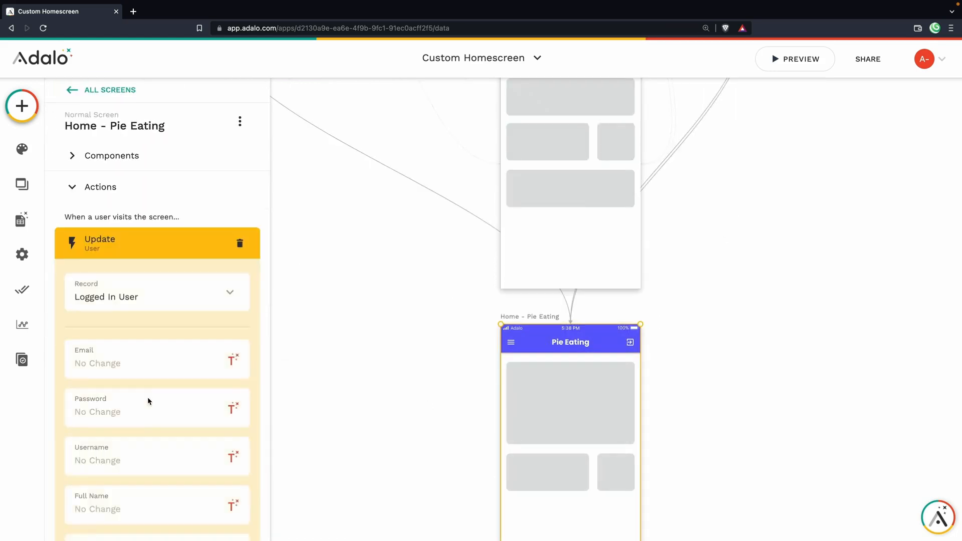
scroll(148, 401, down, 3)
click(134, 430)
text(pie eating)
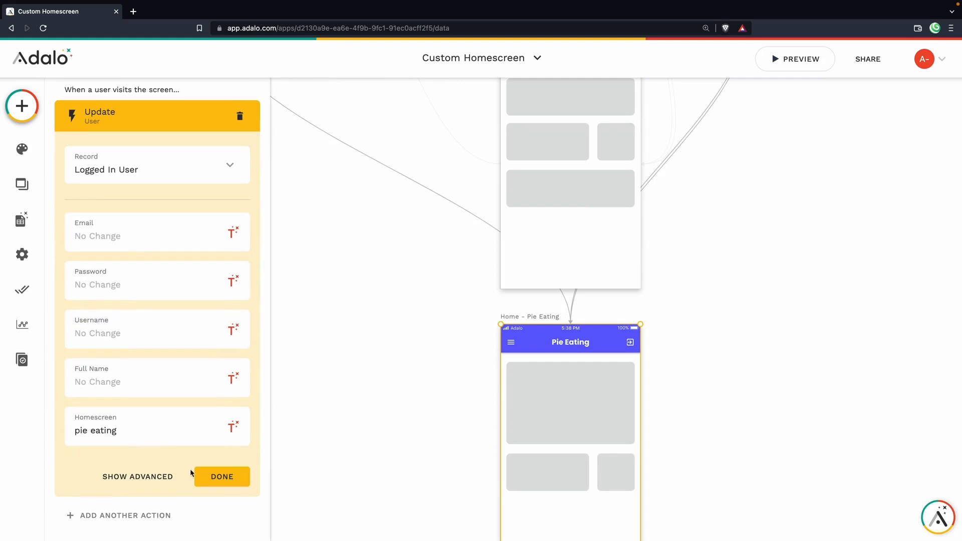
click(197, 476)
Step: Preview the app and go to the Soccer screen through the navigation menu to trigger its update action
scroll(475, 286, up, 8)
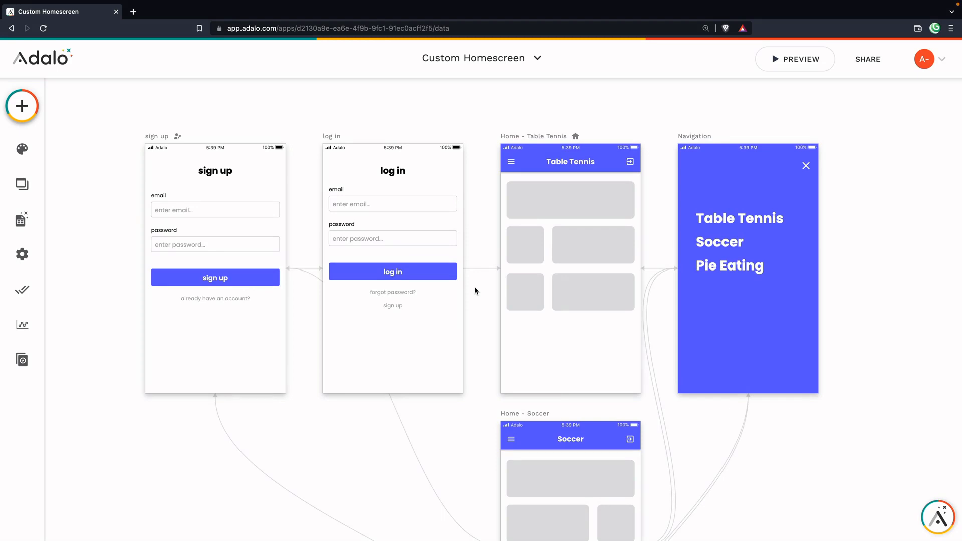
click(776, 62)
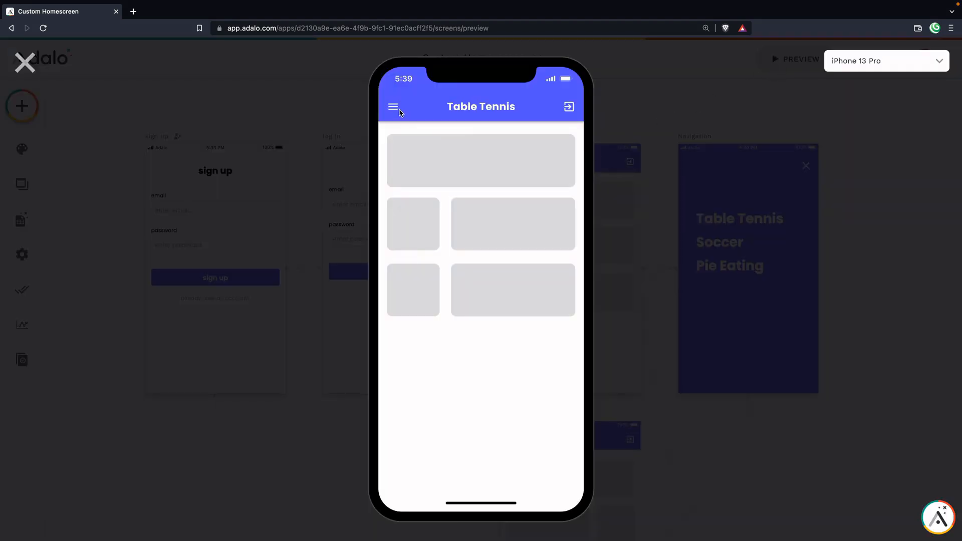
click(395, 108)
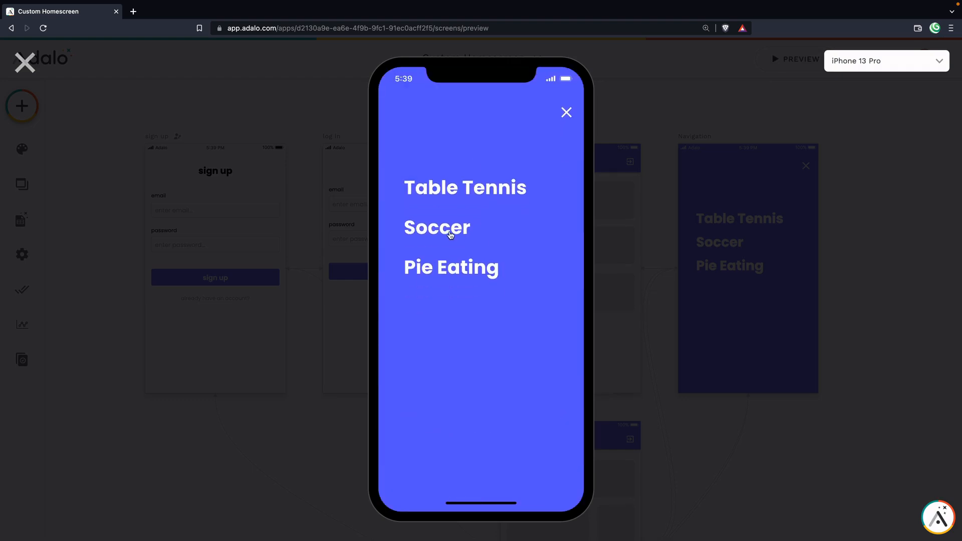
click(448, 232)
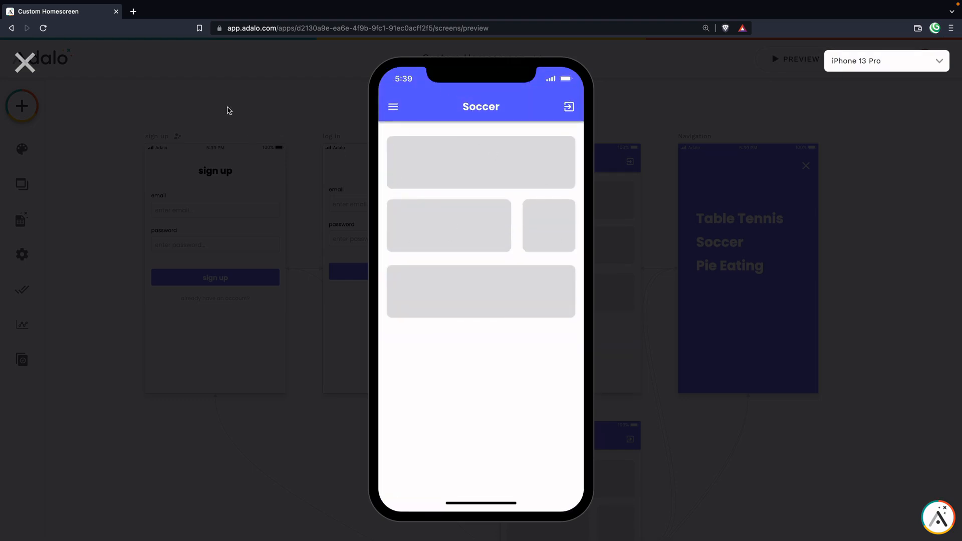
click(25, 63)
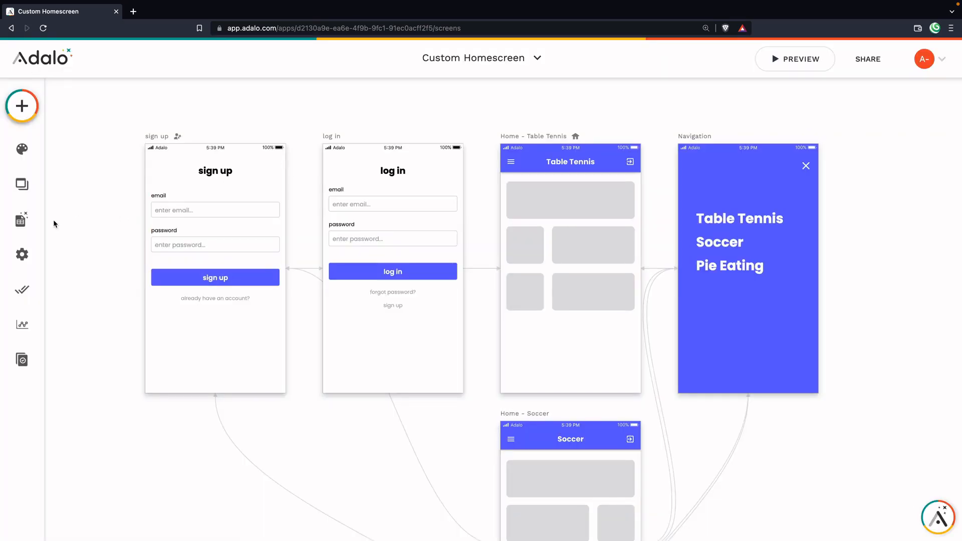
Step: Check the Homescreen value stored in the user record of the Users collection
click(20, 220)
click(196, 178)
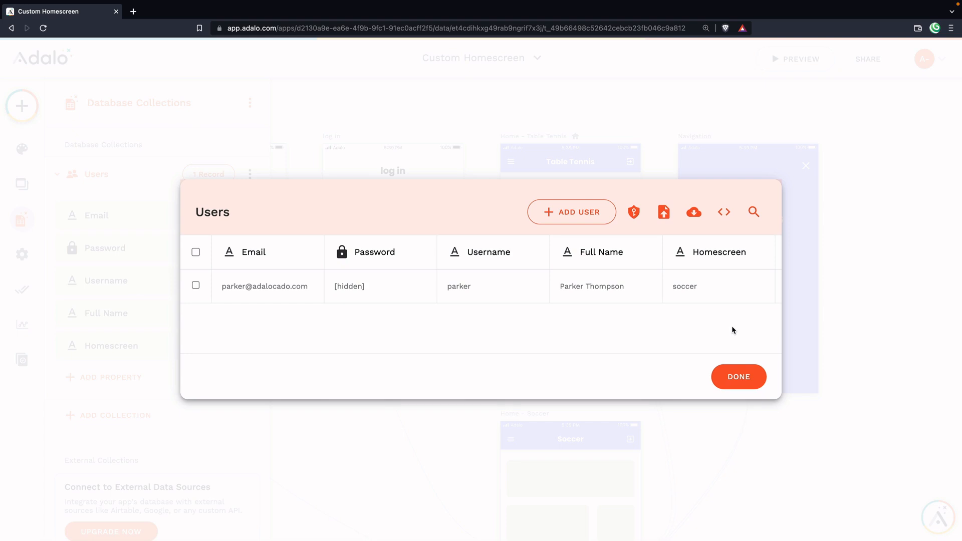
click(739, 376)
click(855, 294)
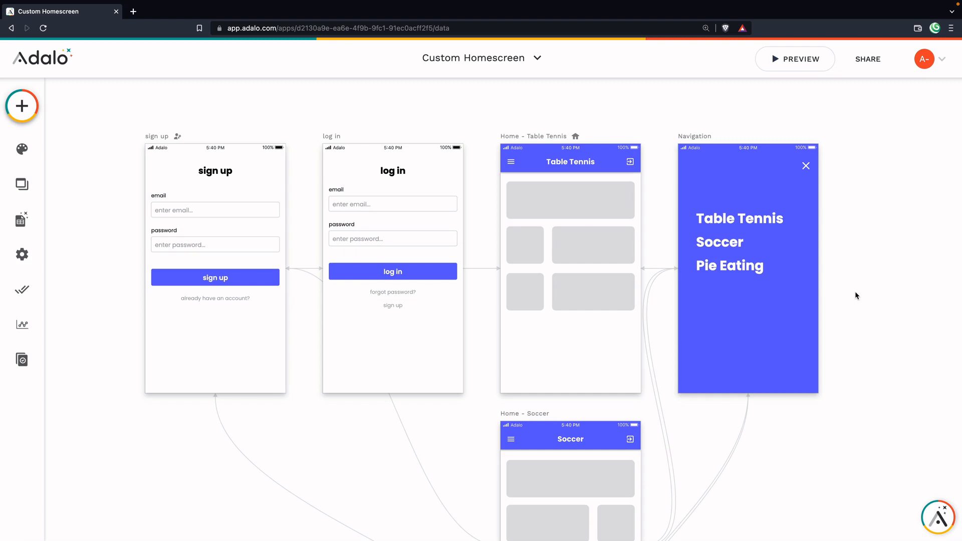
click(21, 219)
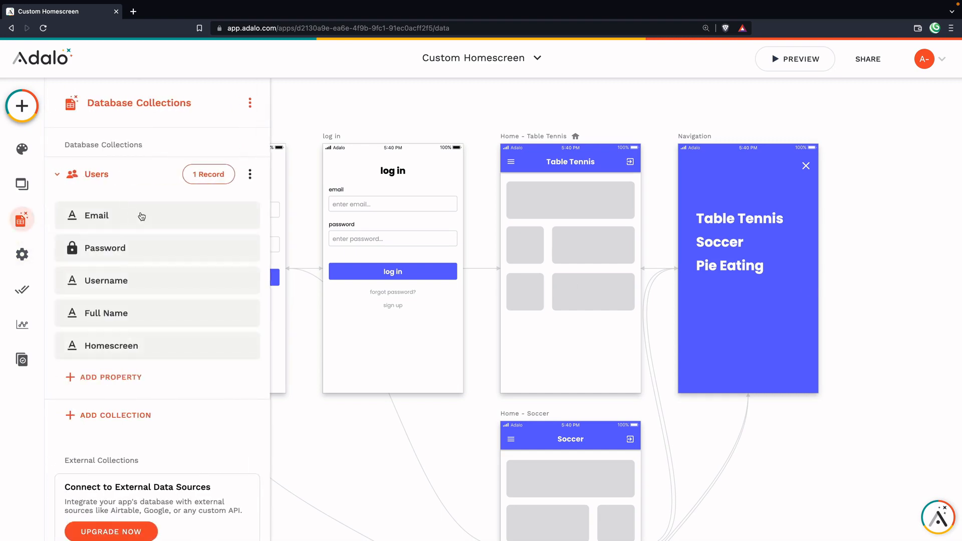
click(479, 322)
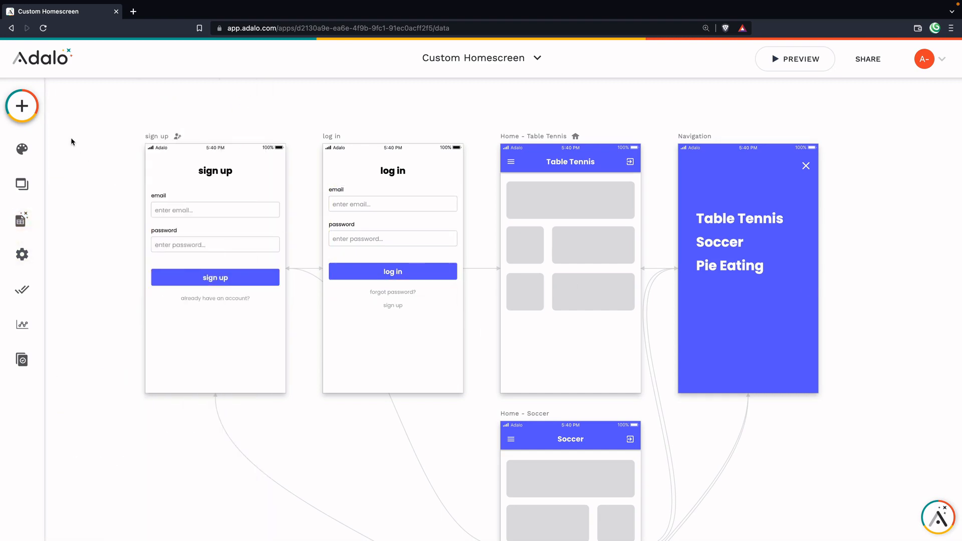
Step: Create a new blank screen named Router
click(22, 106)
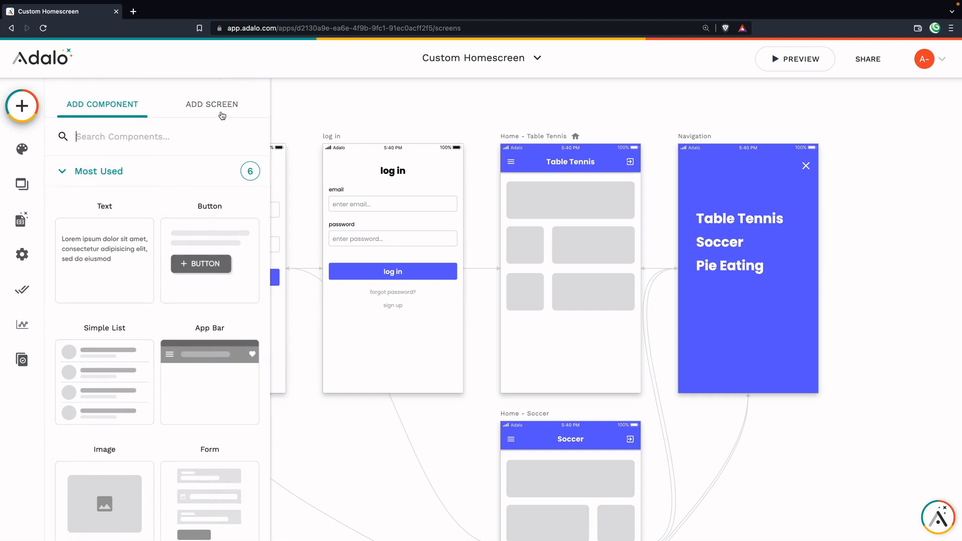
click(222, 116)
click(239, 296)
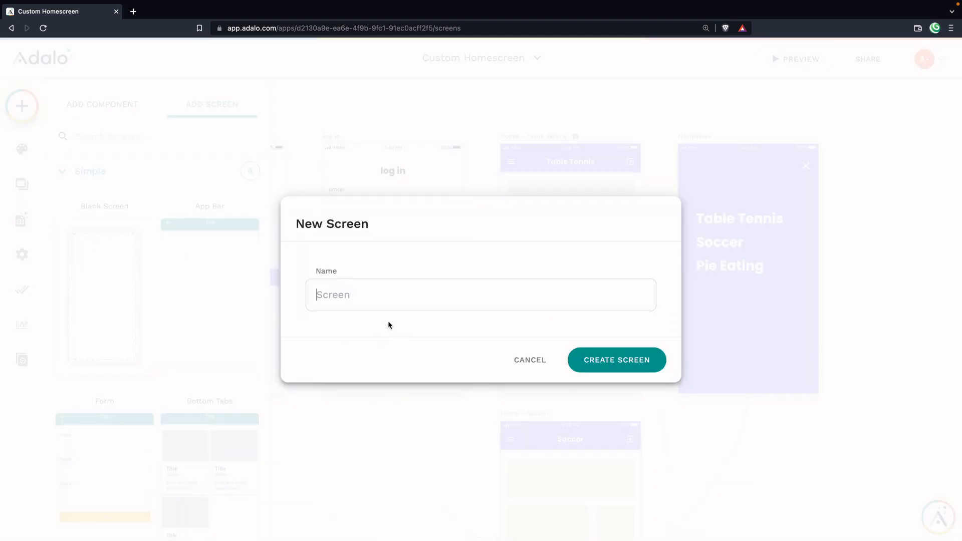
text(Router)
key(Return)
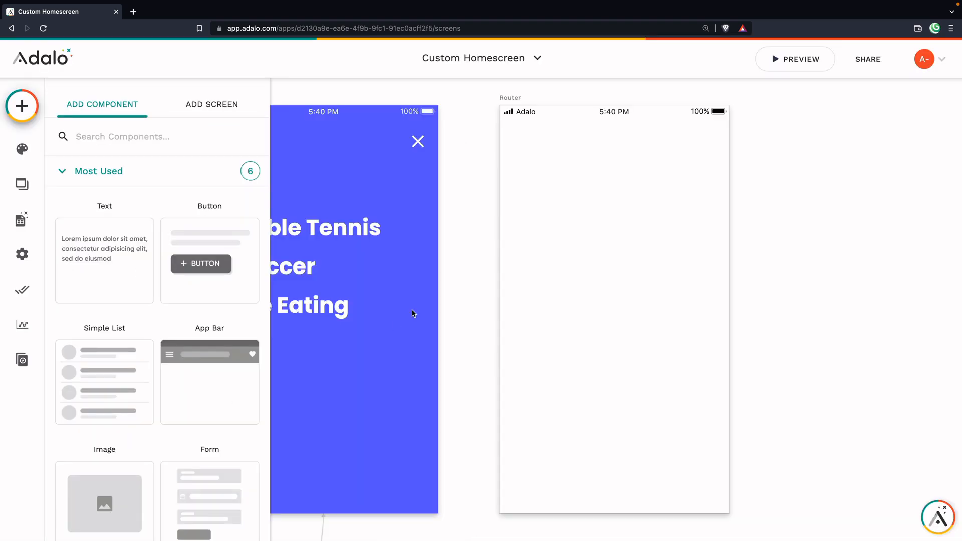
Step: Change the Router screen's navigation type to Home Screen in place of Home - Table Tennis
scroll(495, 213, down, 5)
click(506, 167)
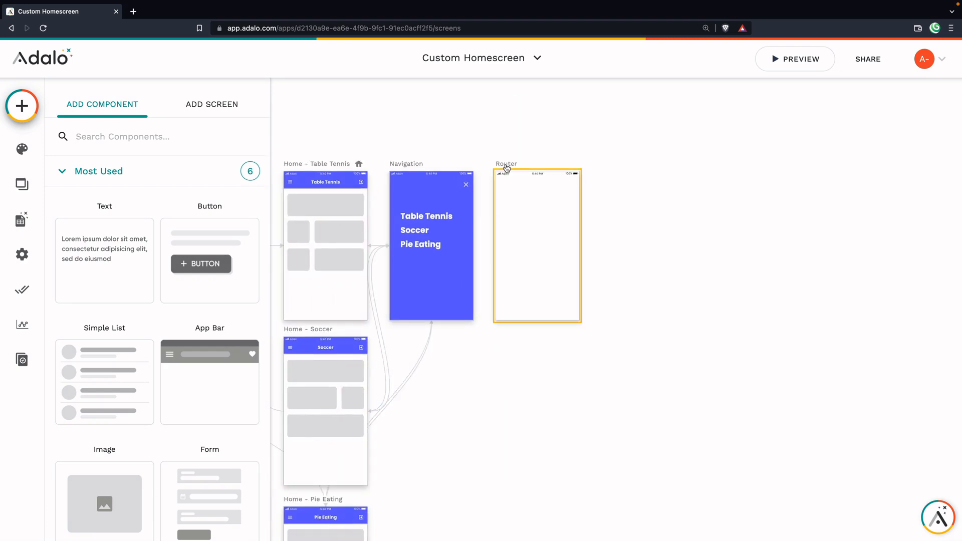
click(507, 168)
scroll(489, 223, left, 3)
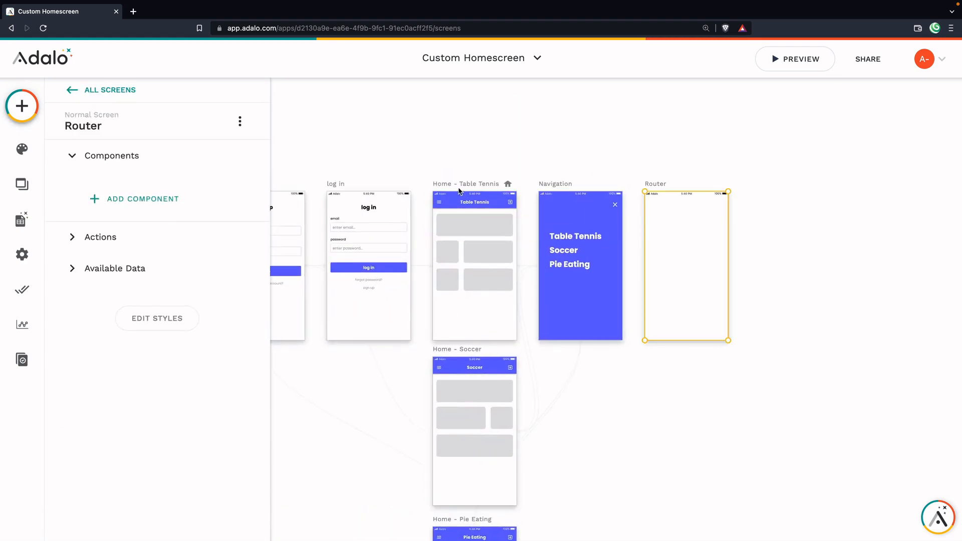
click(501, 186)
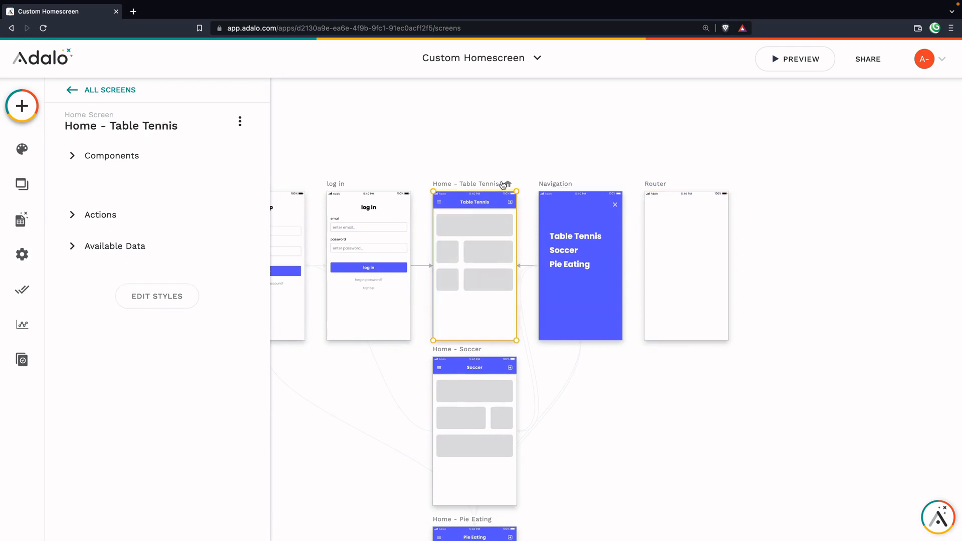
click(643, 184)
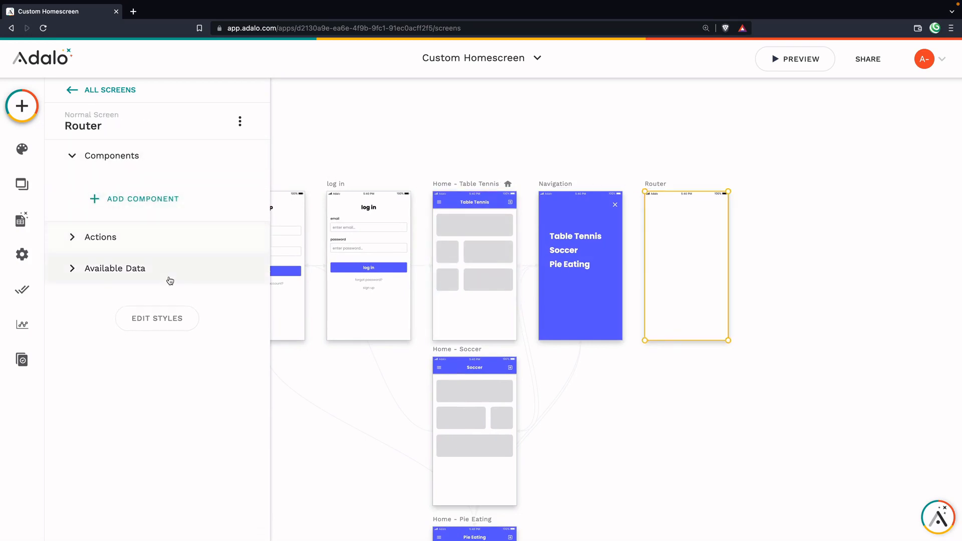
click(120, 127)
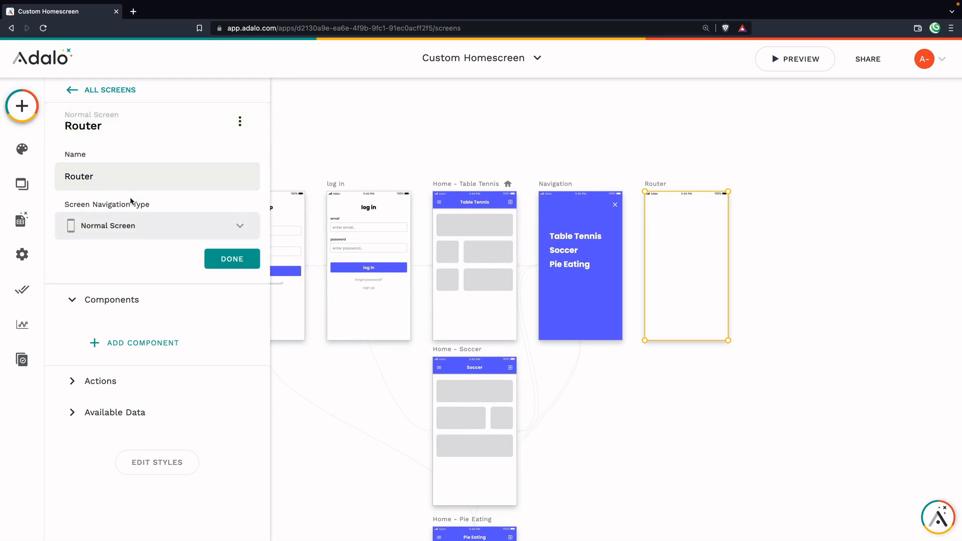
click(159, 230)
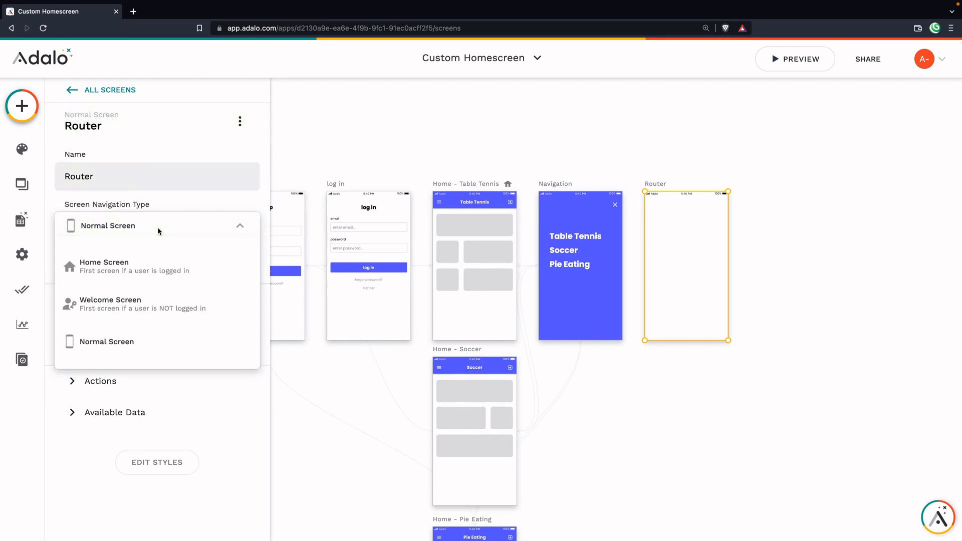
click(118, 264)
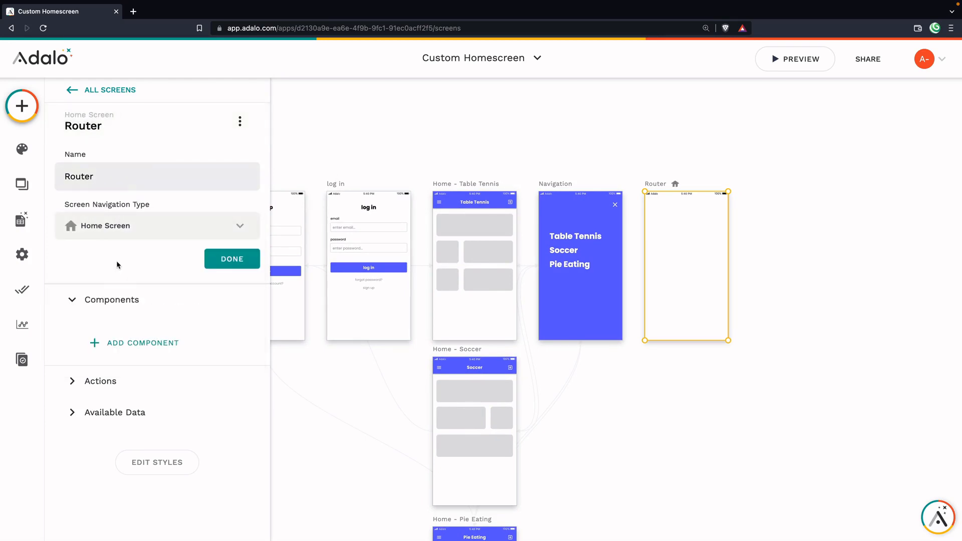
click(226, 266)
click(508, 141)
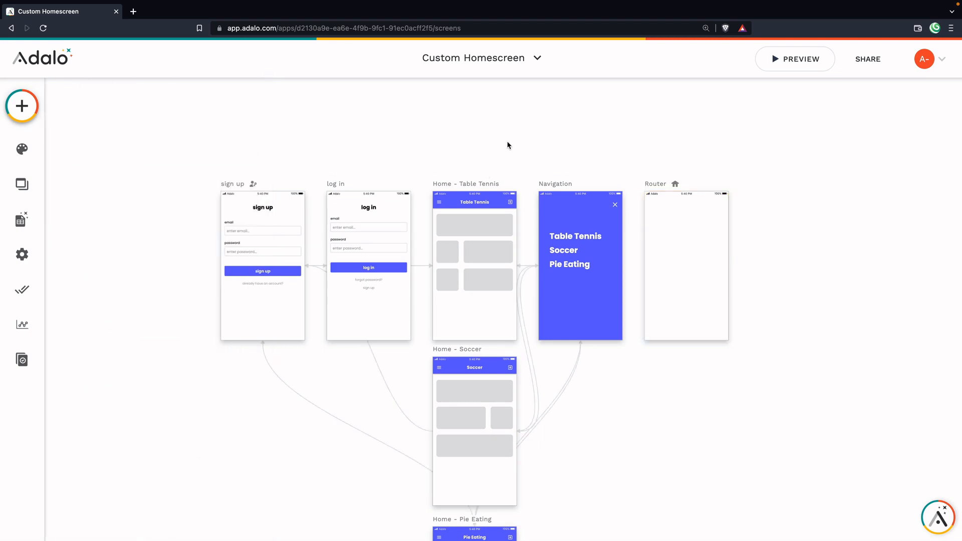
Step: Add a visit action to the Router screen that links to Home - Table Tennis with the transition None
click(670, 184)
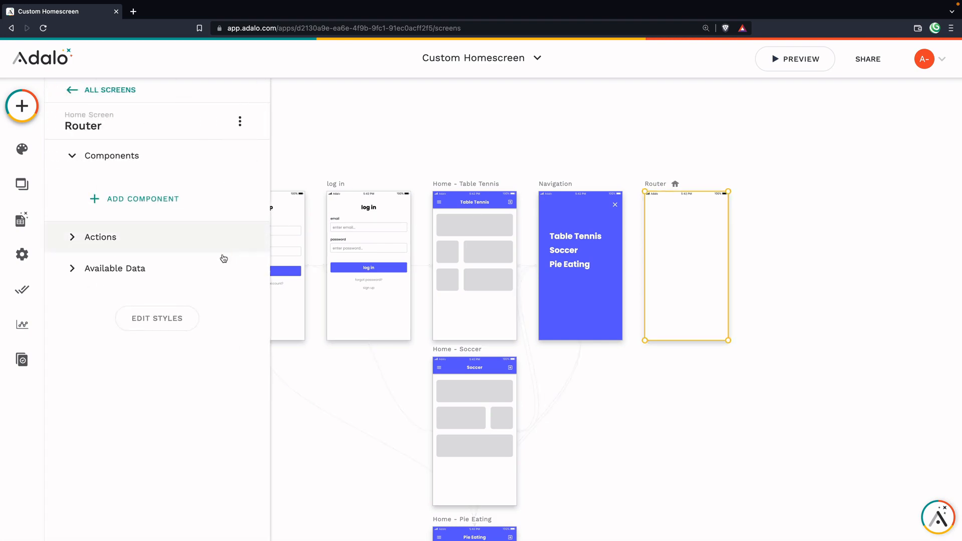
click(118, 238)
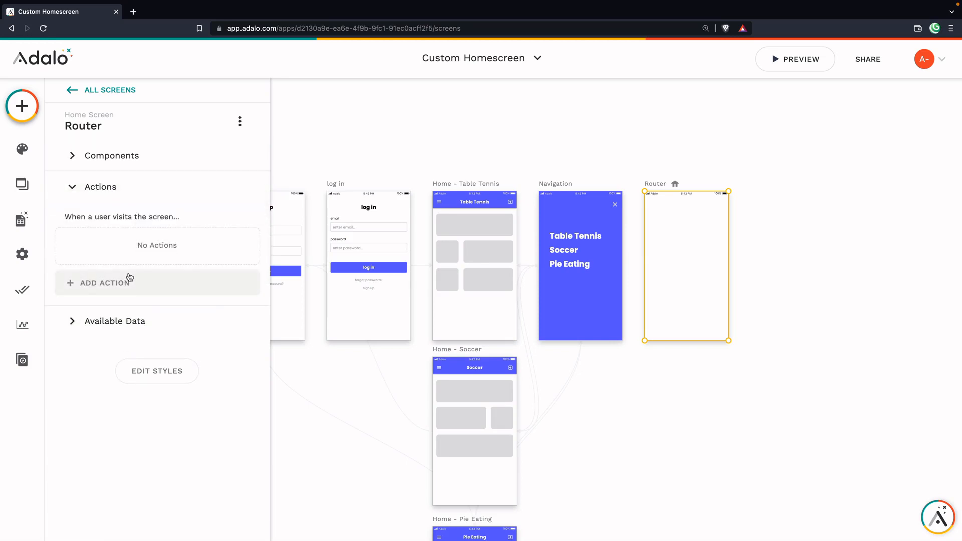
click(126, 279)
mouse_move(141, 316)
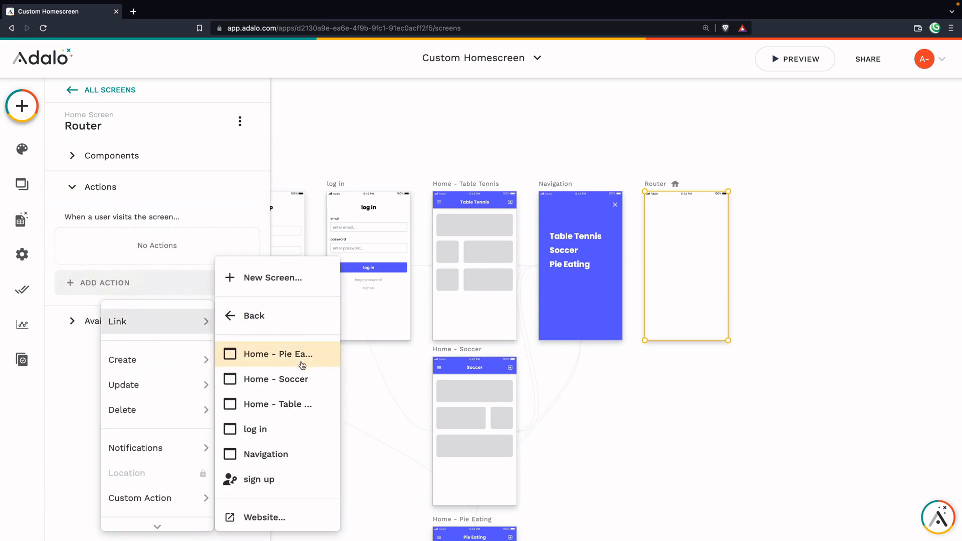
click(283, 404)
click(125, 346)
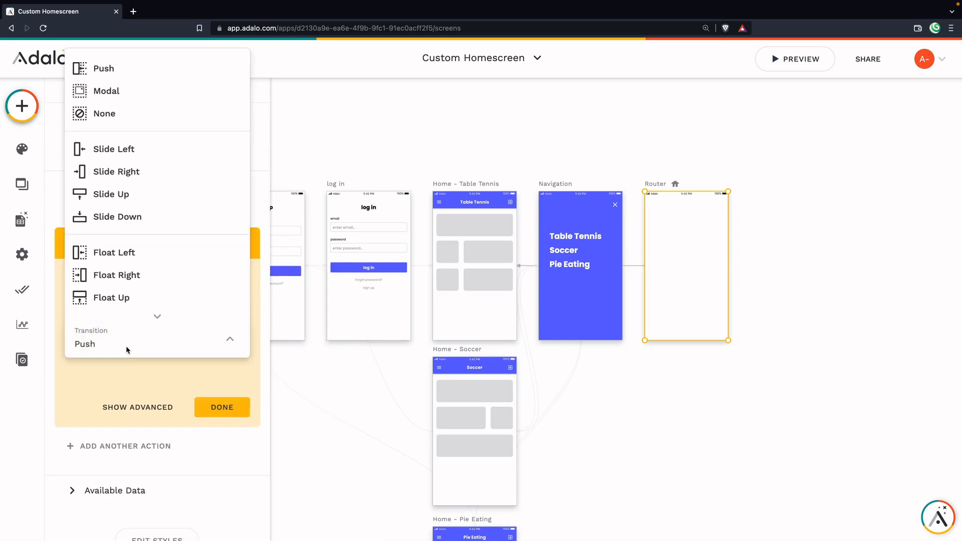
click(104, 114)
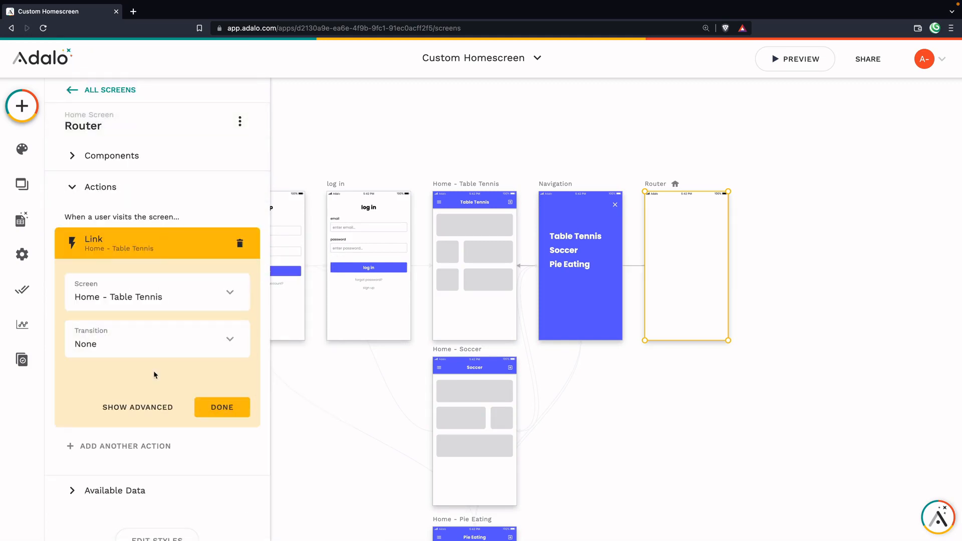
Step: Make the Table Tennis link happen only sometimes, if the Logged In User's Homescreen is equal to "table tennis"
scroll(136, 356, down, 1)
click(131, 367)
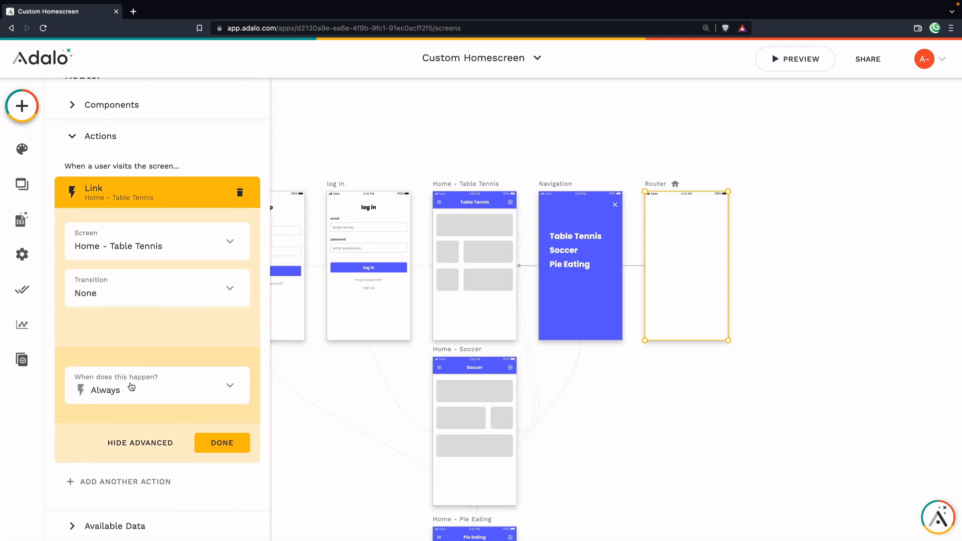
click(127, 386)
click(123, 349)
scroll(139, 343, down, 2)
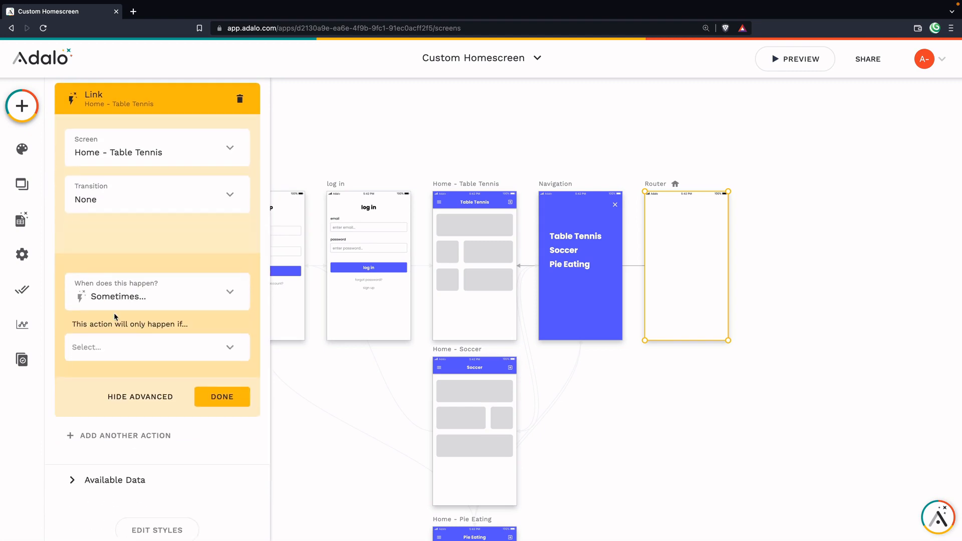
click(221, 342)
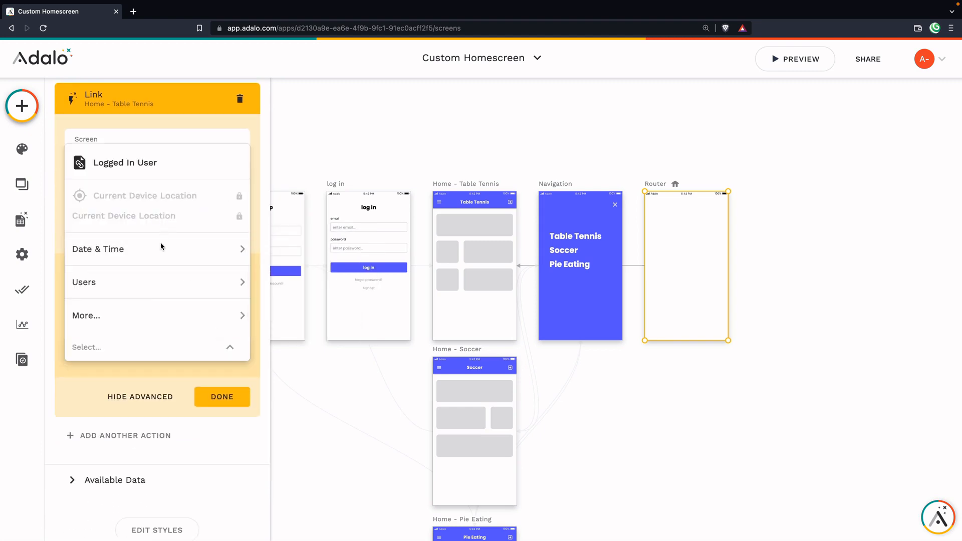
mouse_move(144, 311)
mouse_move(275, 320)
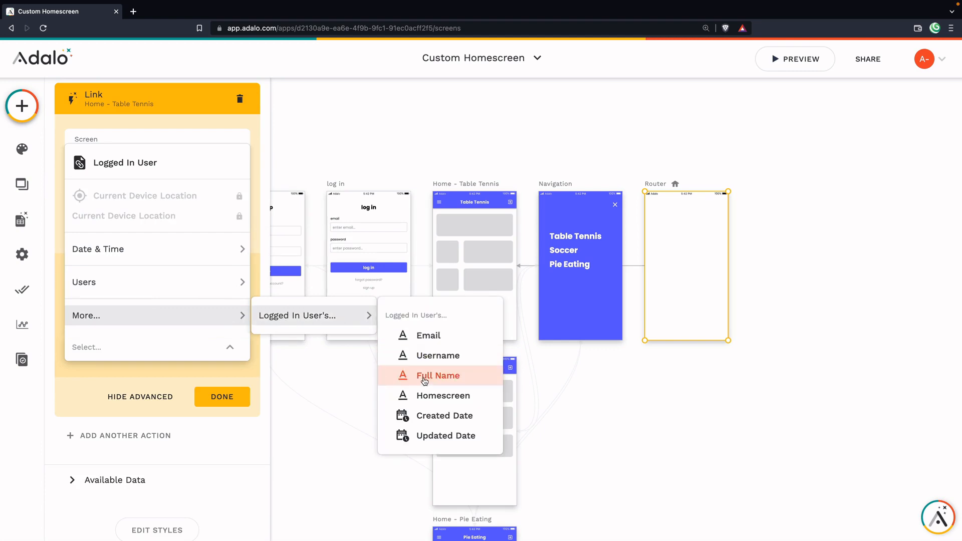
click(425, 397)
click(125, 410)
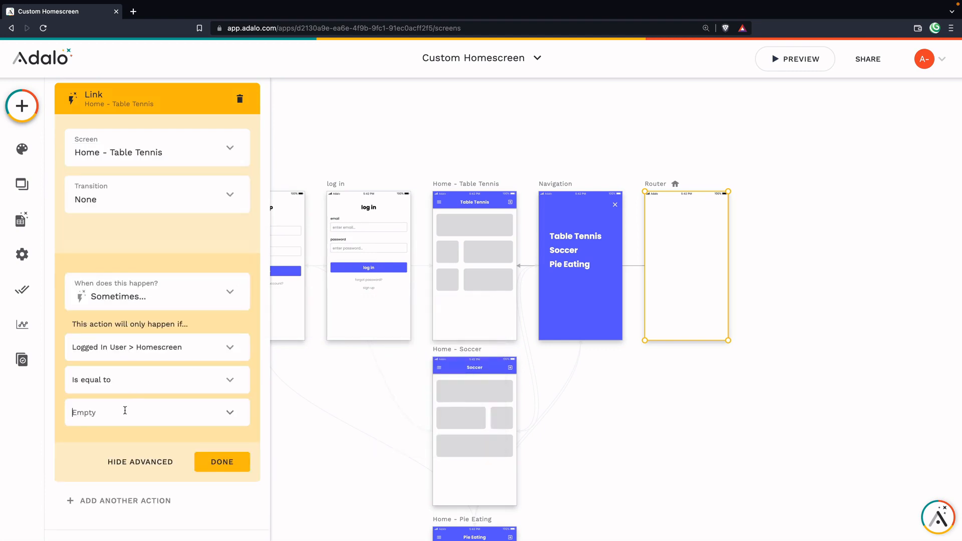
text(table tennis)
click(221, 461)
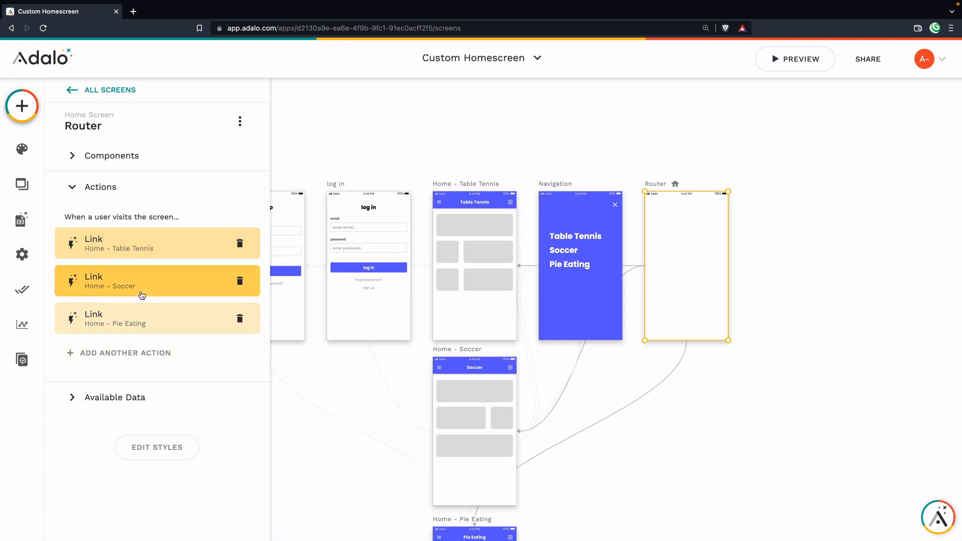
Step: Add another visit action to the Router that links to the Navigation screen with the transition None and no condition
click(143, 353)
mouse_move(139, 100)
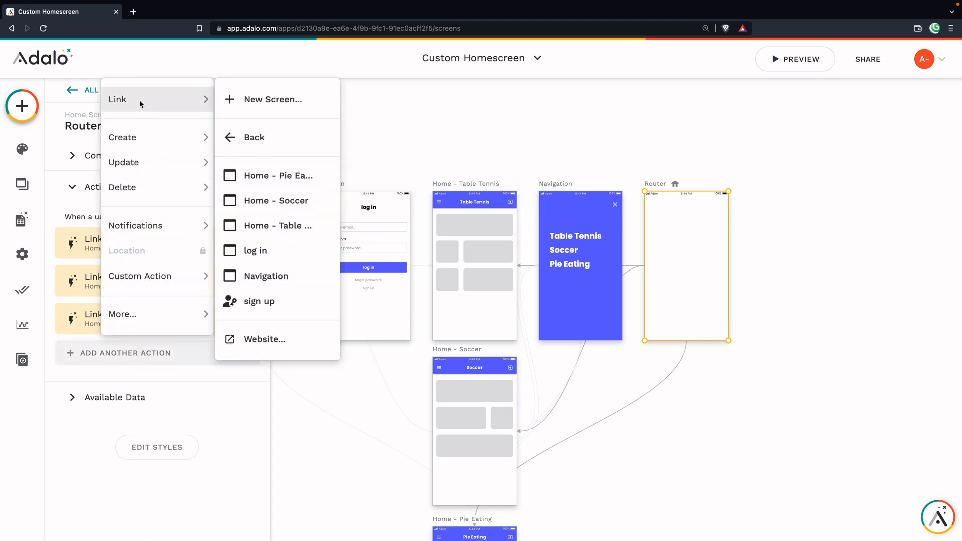
click(266, 276)
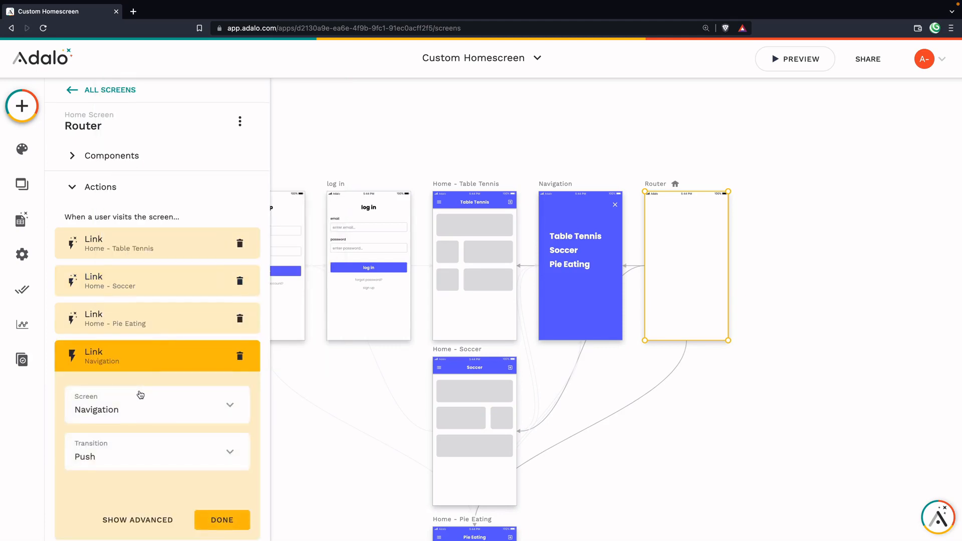
scroll(136, 401, down, 1)
click(125, 441)
click(121, 194)
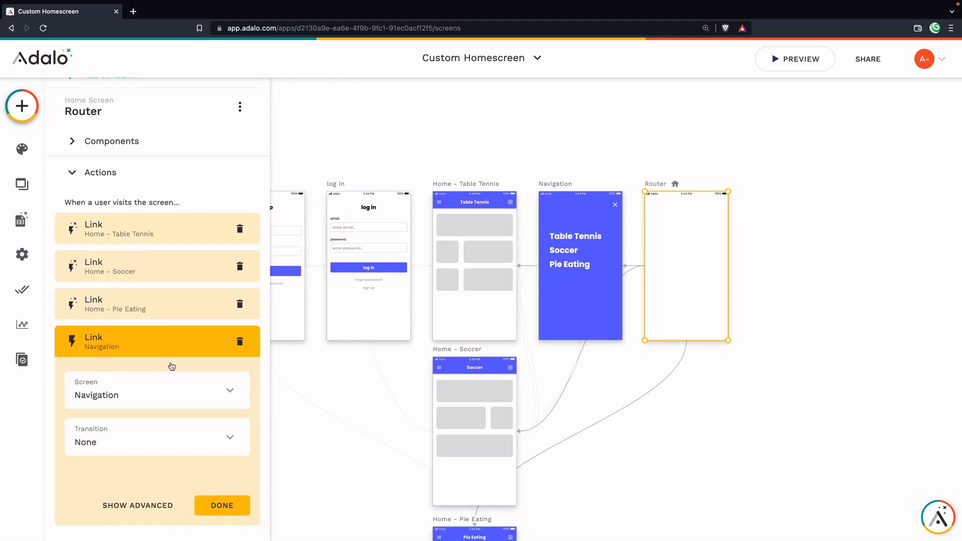
scroll(203, 454, down, 1)
click(216, 484)
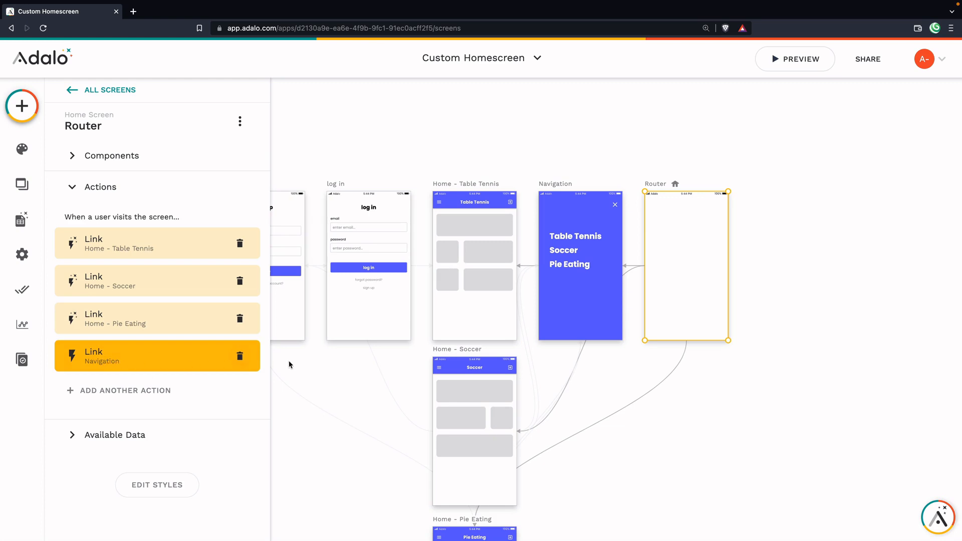
click(300, 368)
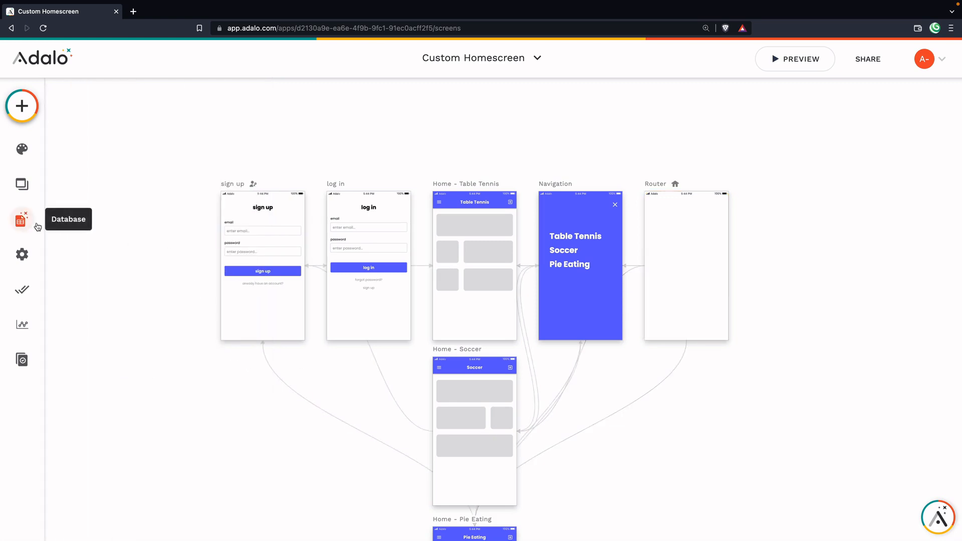
Step: Check the Homescreen value stored for the user in the Users collection before testing the Router
click(21, 220)
click(215, 173)
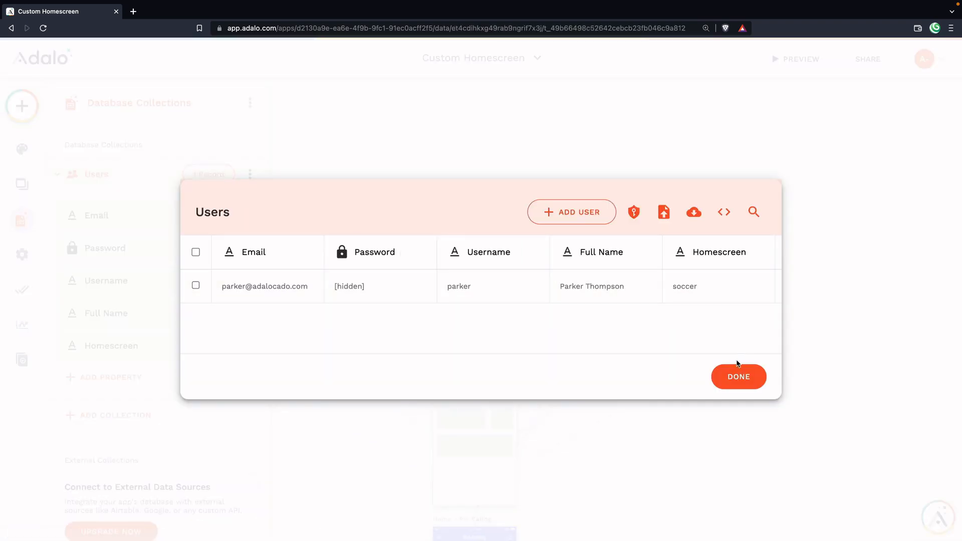
click(737, 376)
click(826, 131)
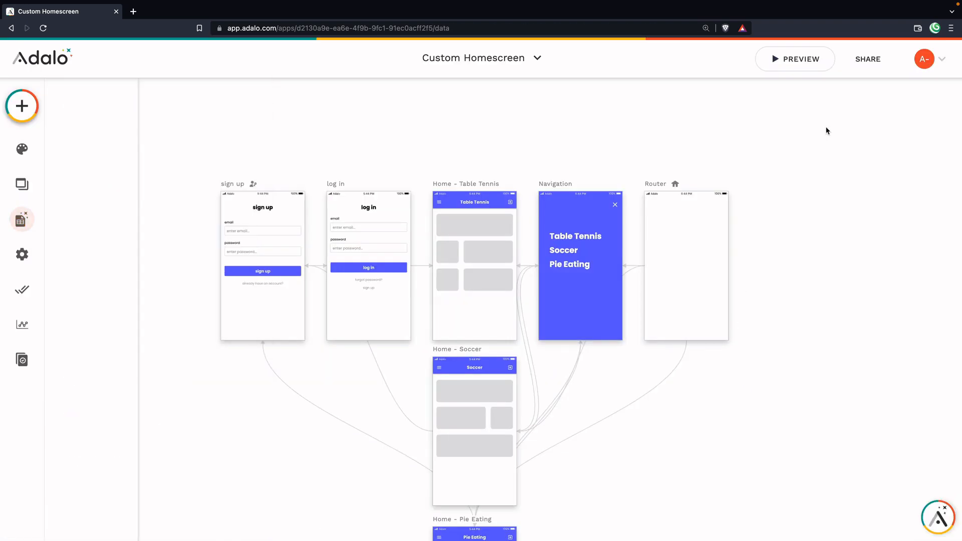
Step: Preview the app to test which home screen the Router opens, and close the preview
click(795, 70)
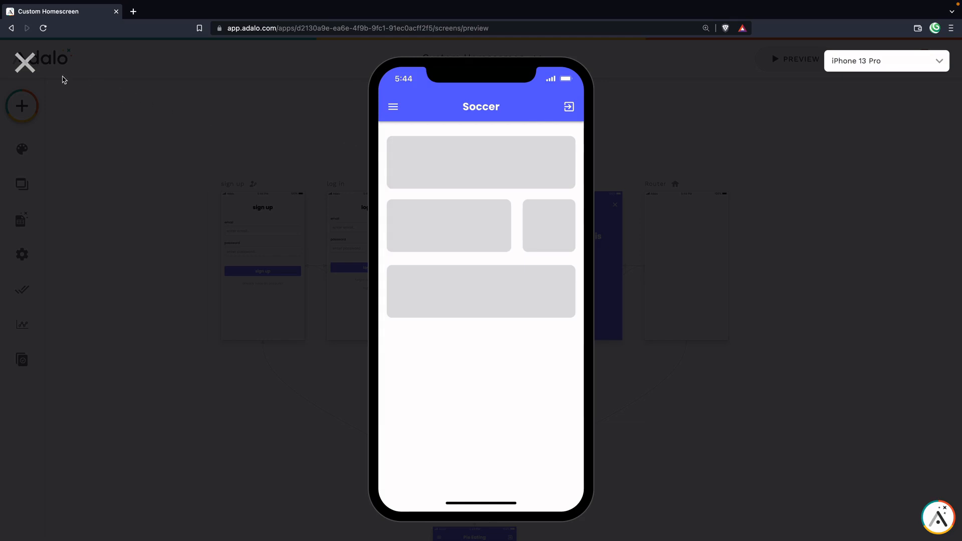
click(29, 66)
click(654, 184)
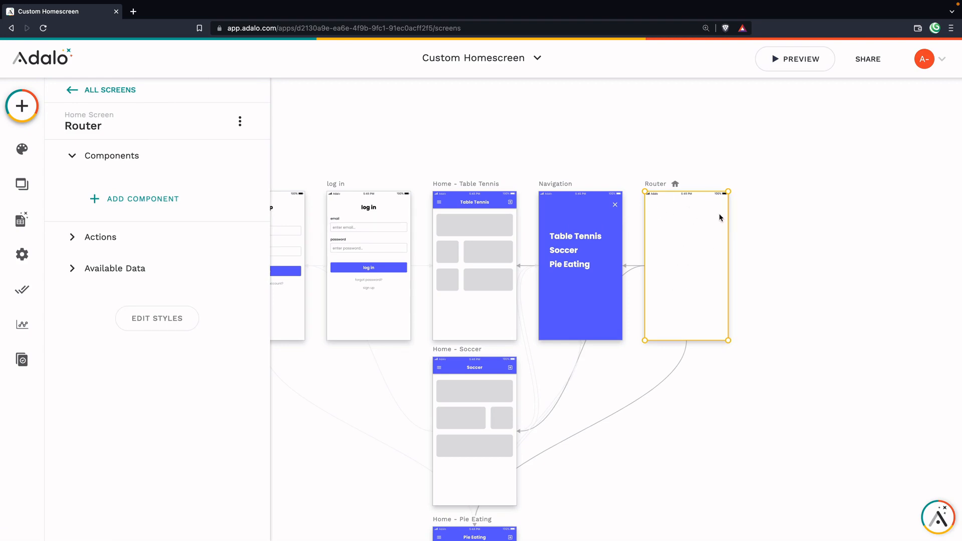
click(747, 289)
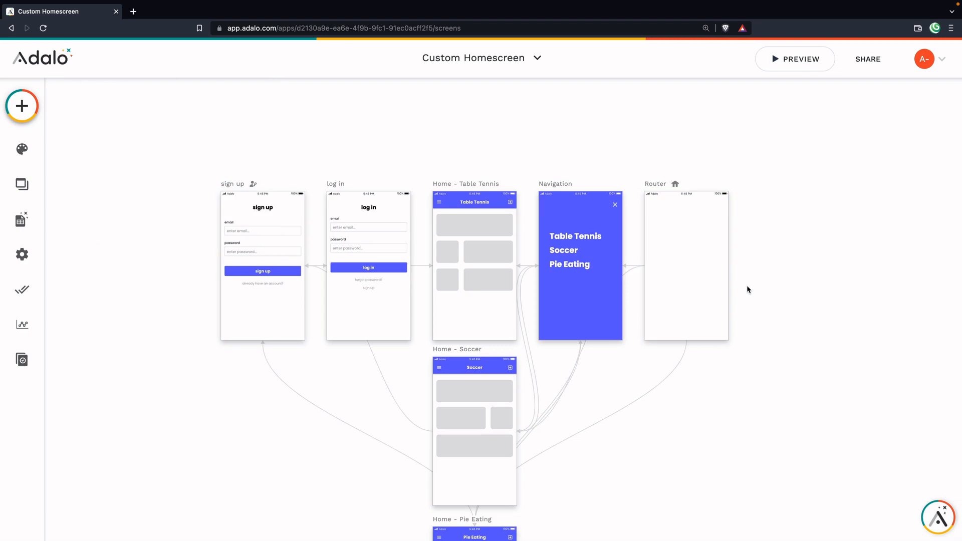